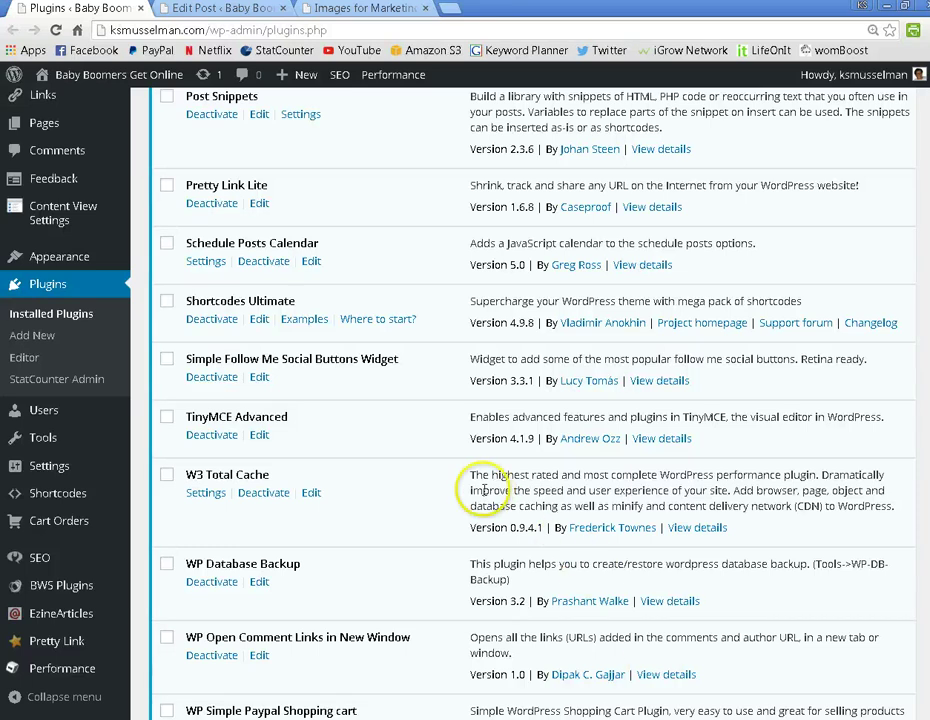
- Close the TinyMCE Advanced plugin details and go to the Edit Post tab
click(298, 427)
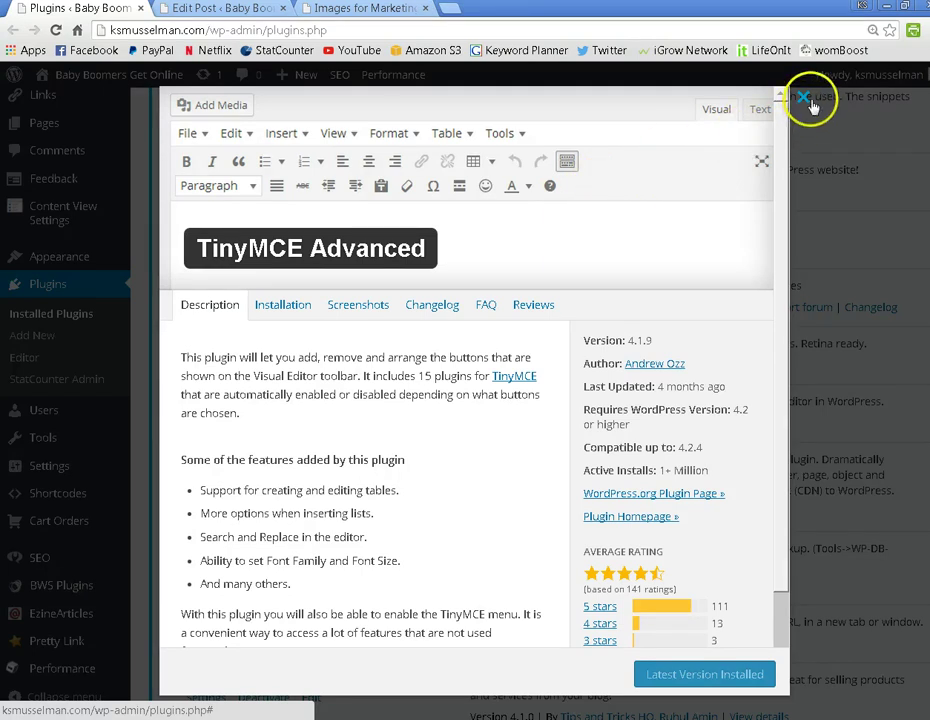
click(805, 100)
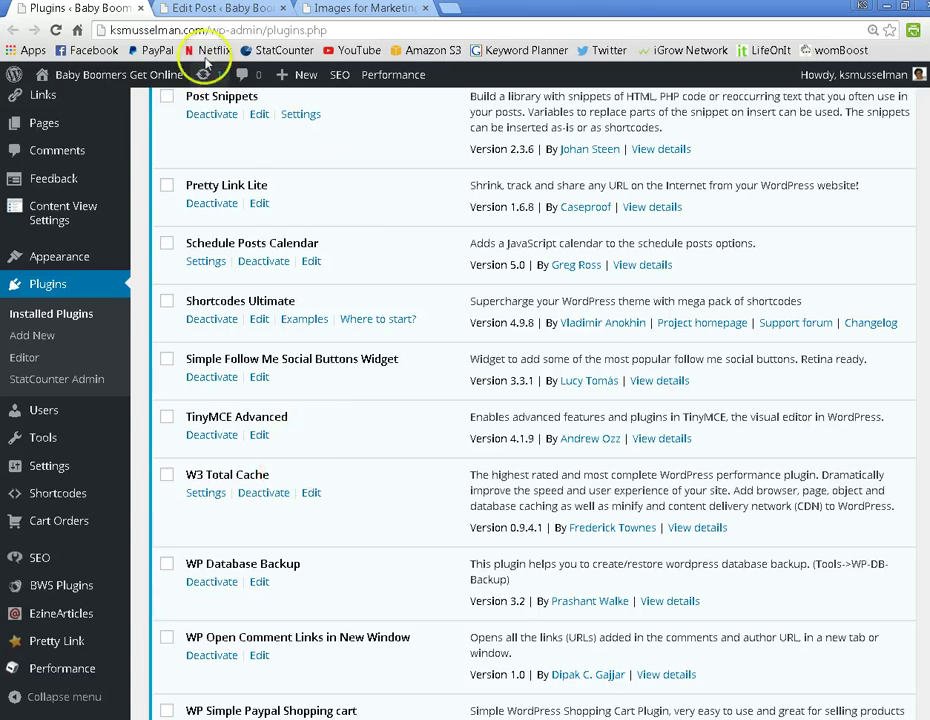
click(175, 10)
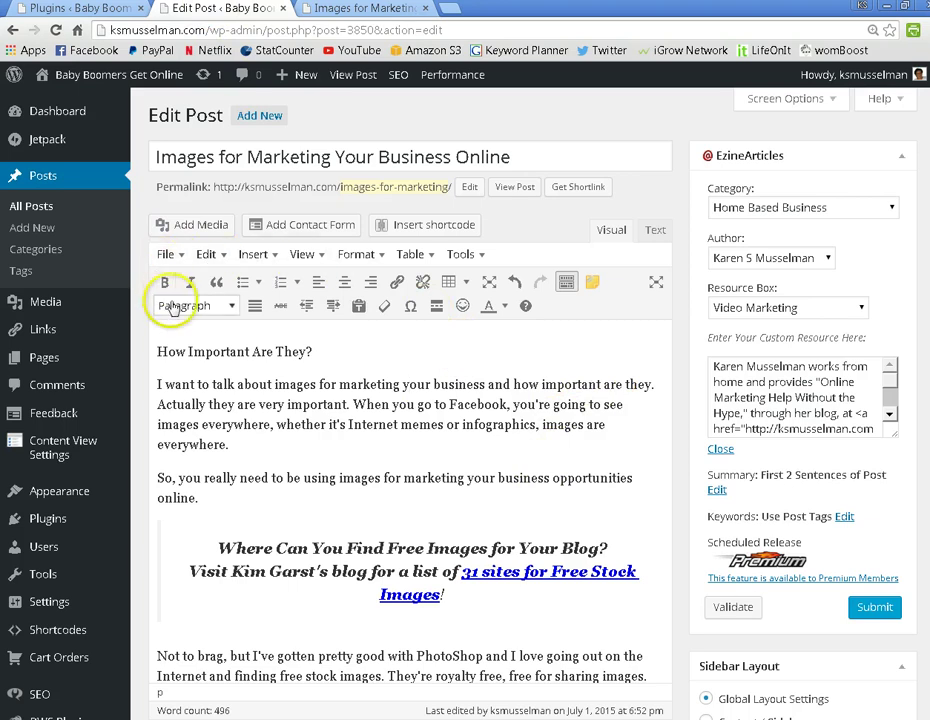
- Inspect the opening blockquote tags in the Text view, then return to the Visual editor
click(615, 255)
click(655, 229)
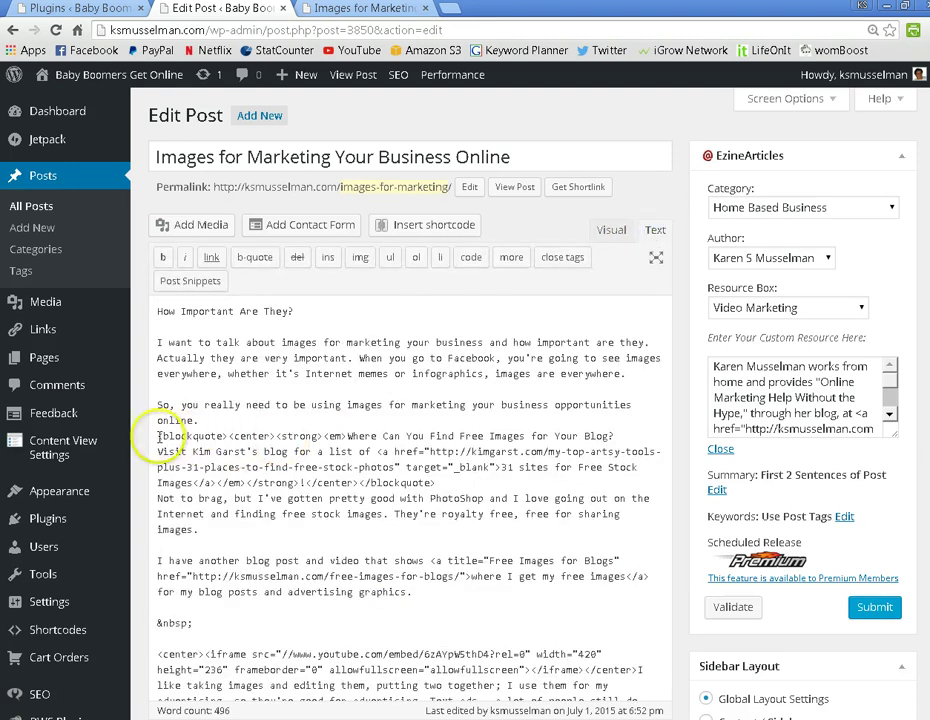
drag(158, 436, 355, 437)
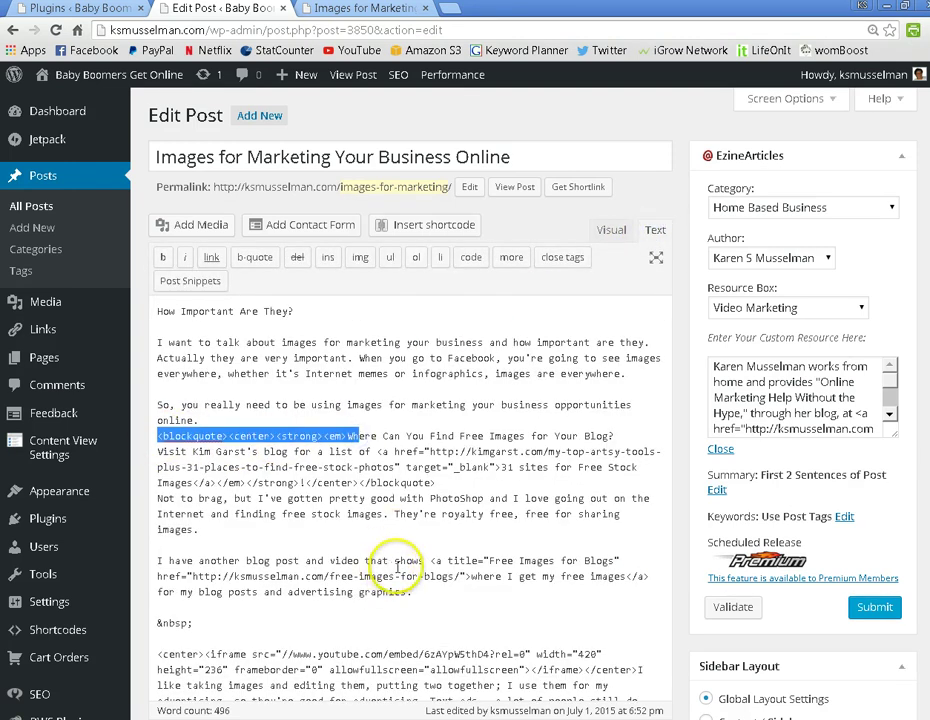
scroll(394, 558, down, 2)
scroll(415, 528, up, 2)
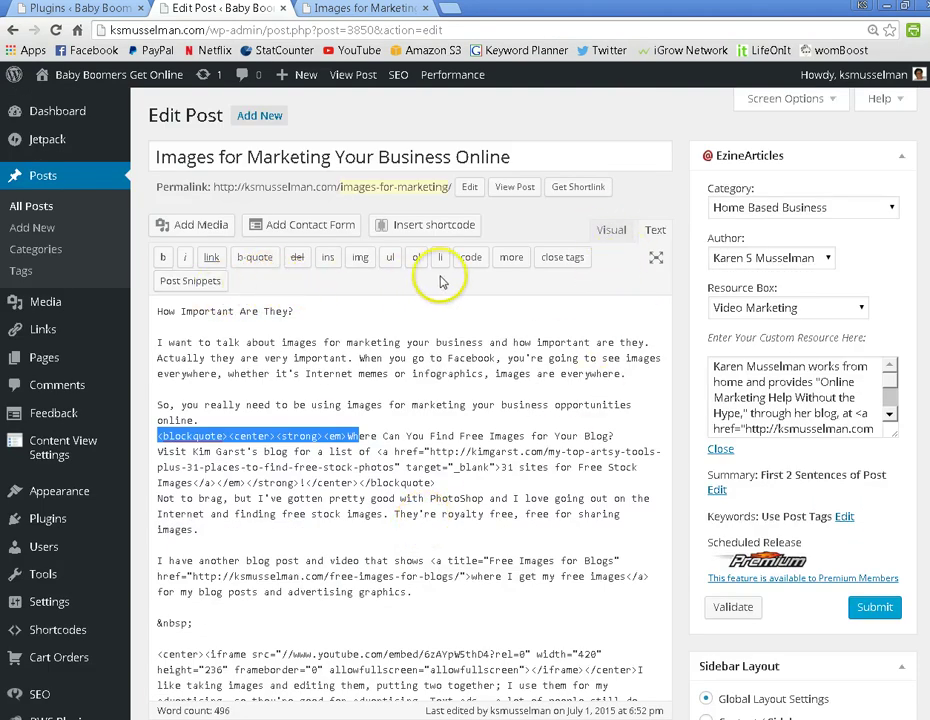
click(610, 231)
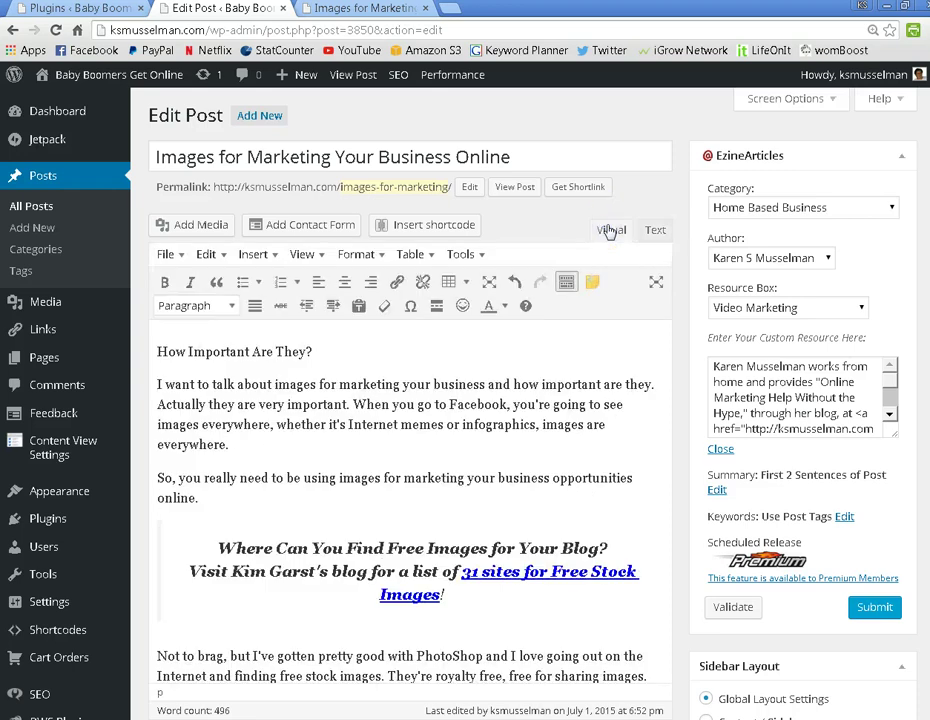
click(598, 318)
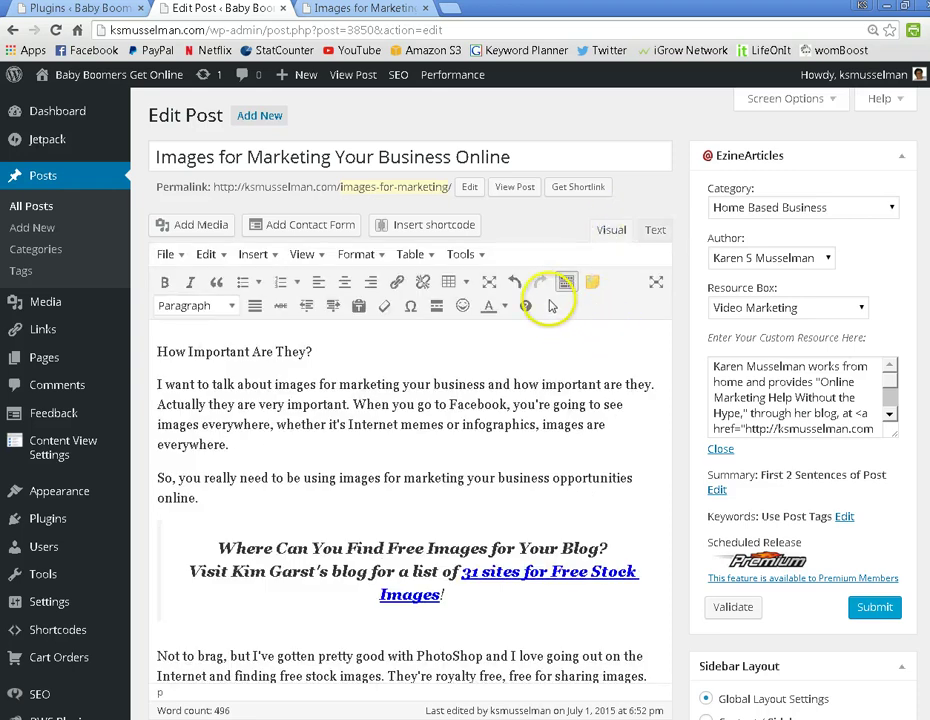
- Make the line 'How Important Are They?' a Heading 2
drag(155, 351, 314, 351)
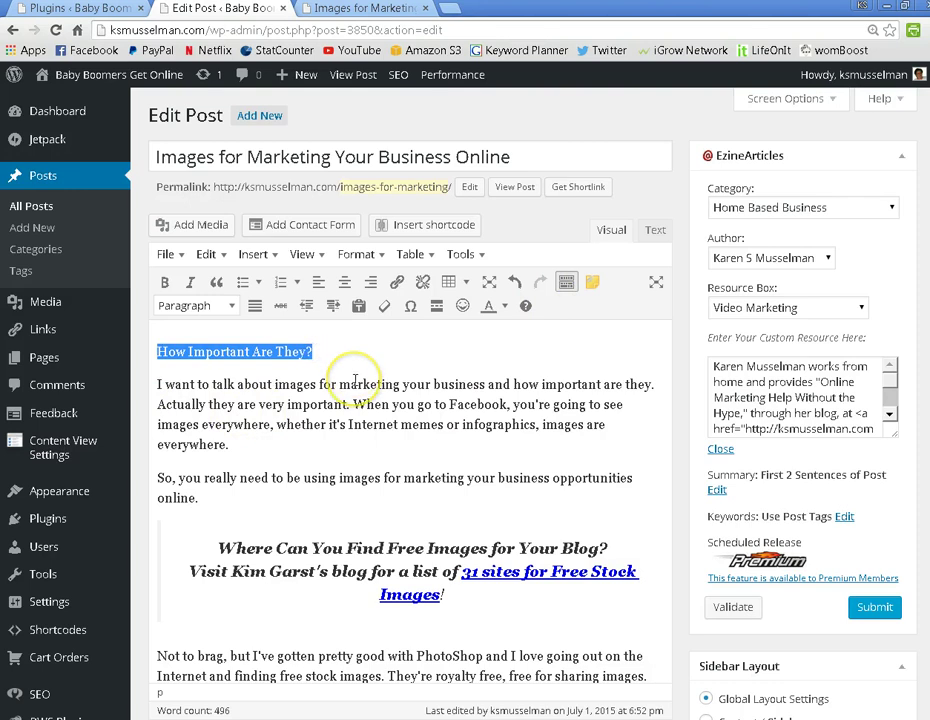
click(233, 307)
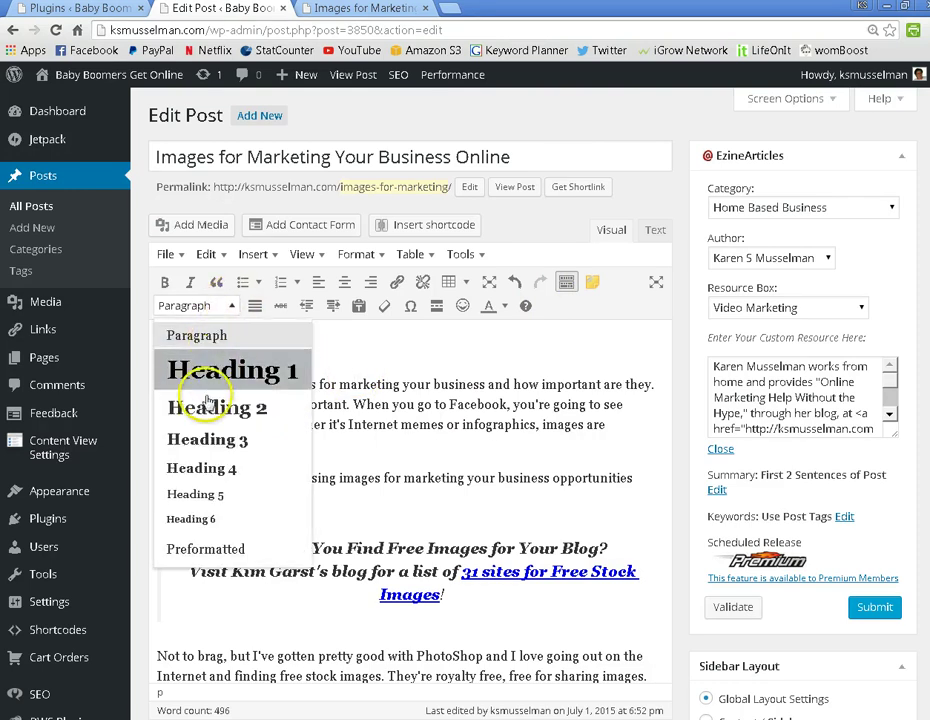
click(205, 408)
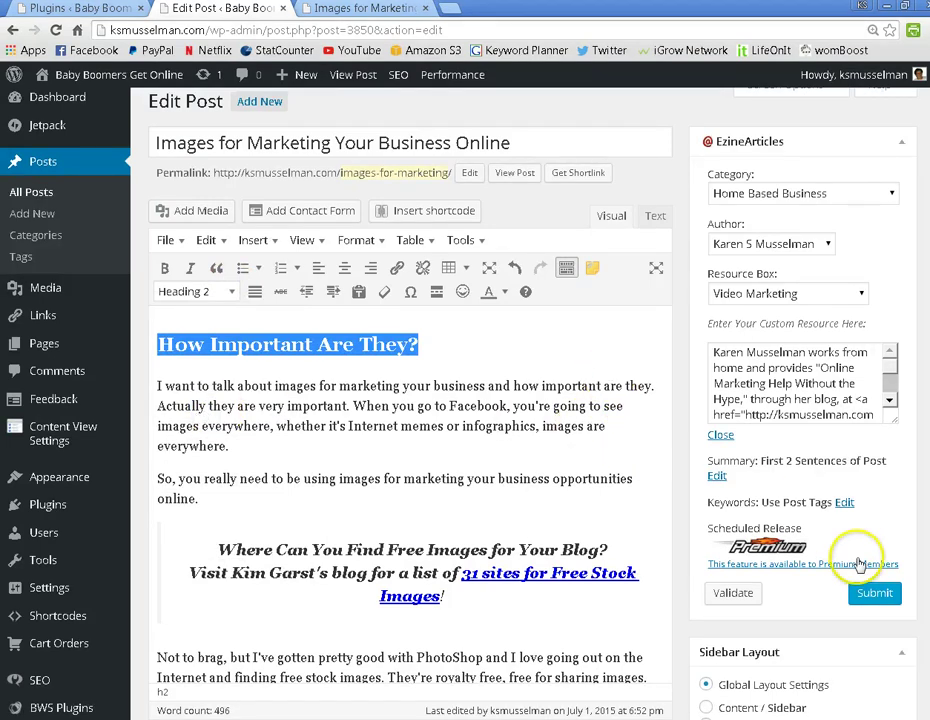
- Preview the changes, check the new heading, and go back to the editor
scroll(870, 550, down, 6)
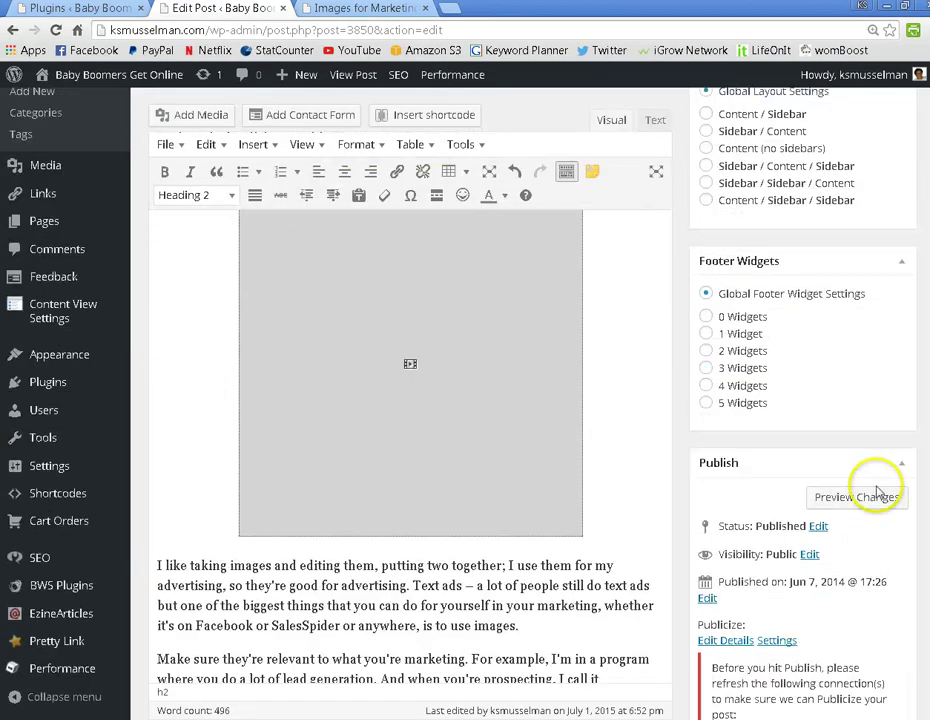
click(879, 497)
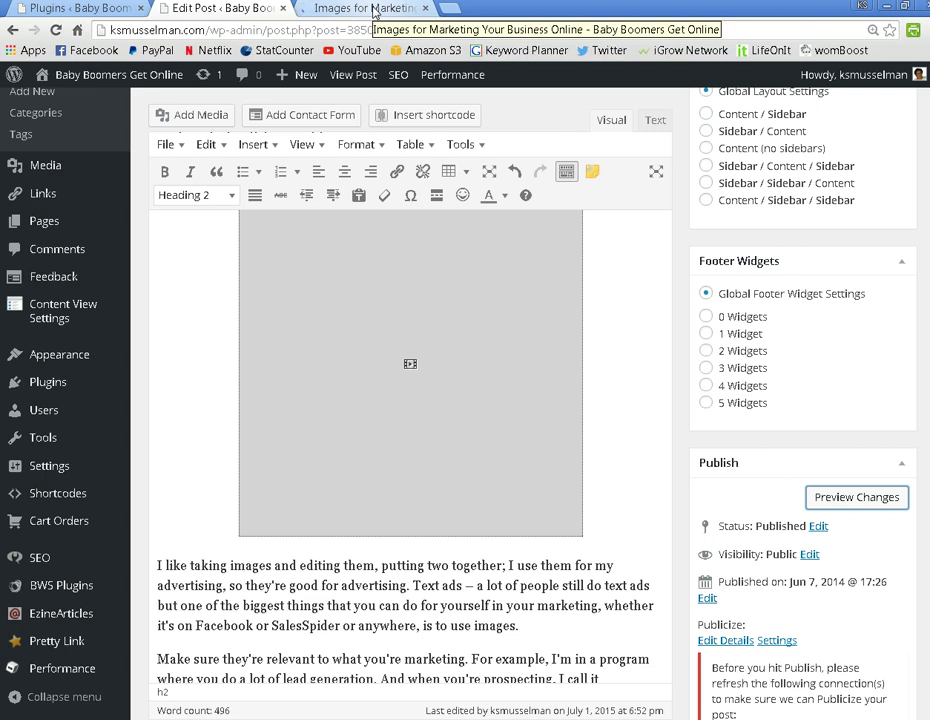
click(372, 10)
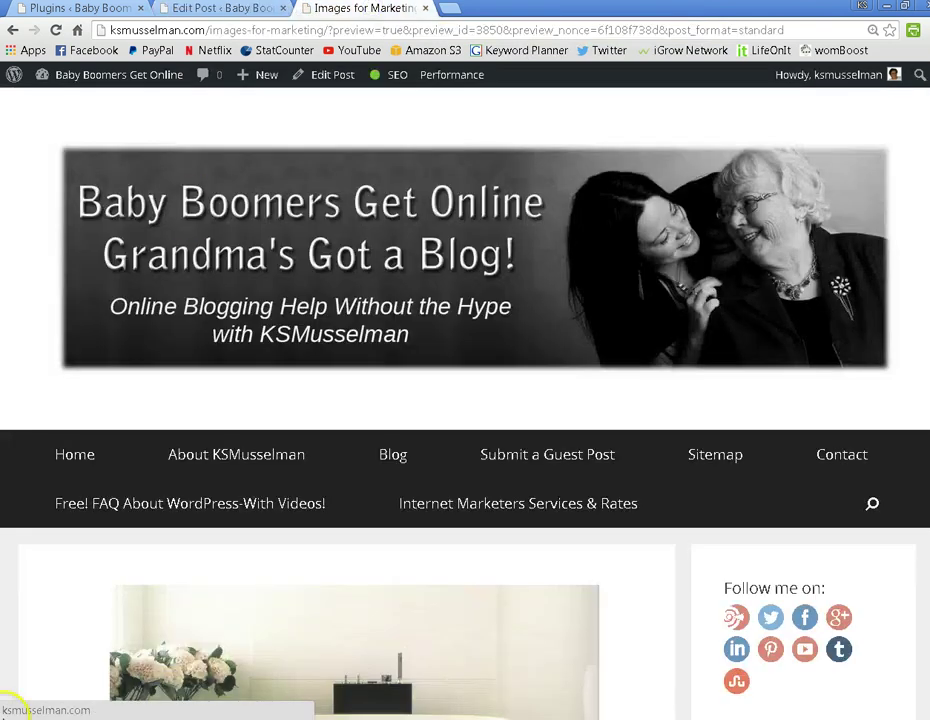
scroll(33, 668, down, 5)
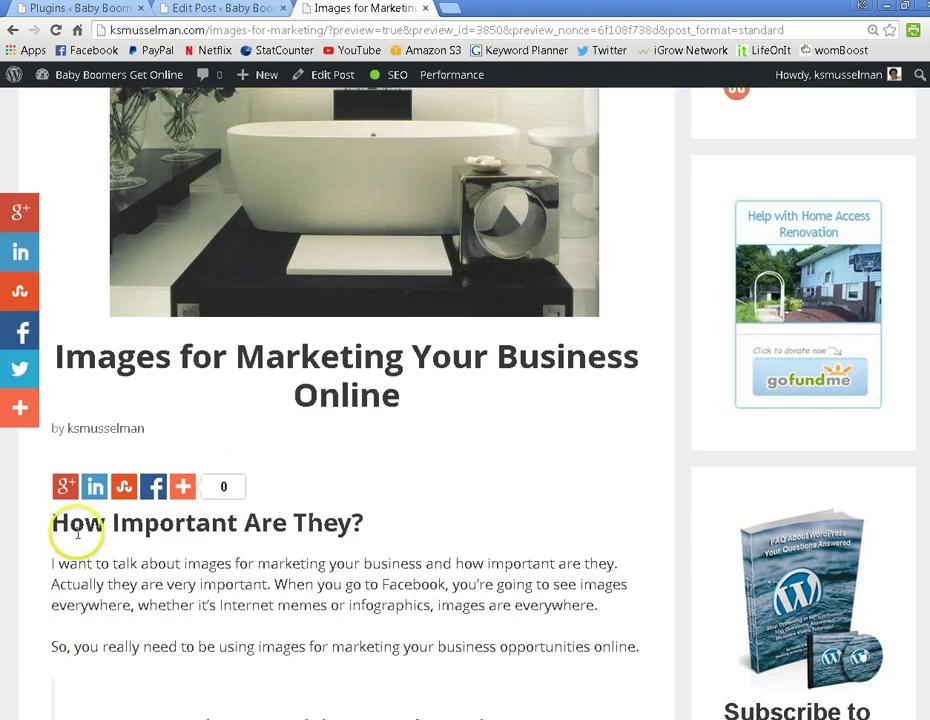
triple_click(314, 535)
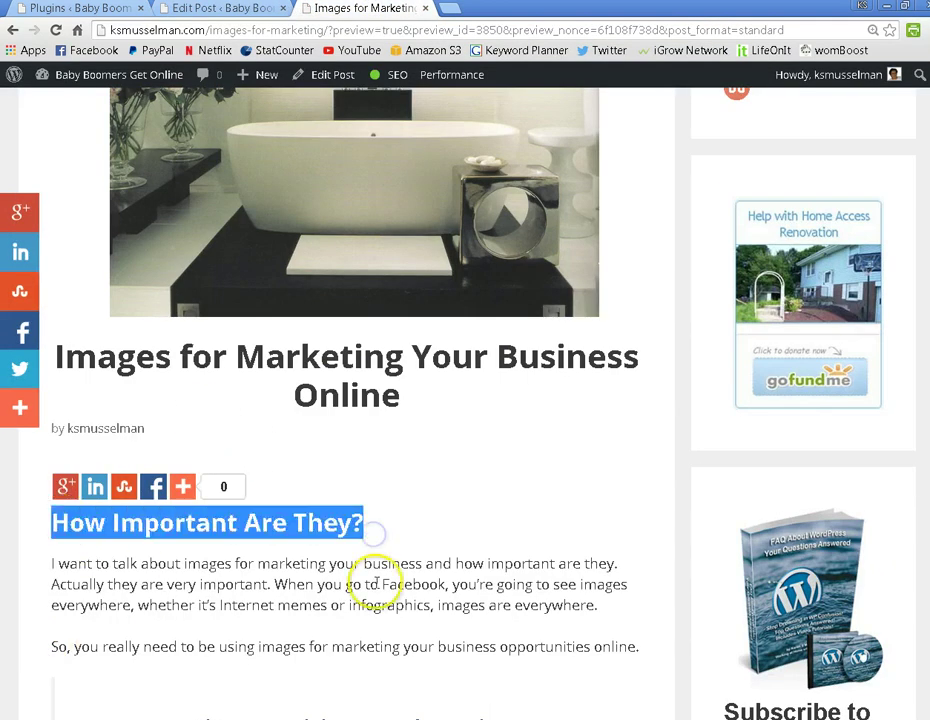
drag(127, 565, 188, 563)
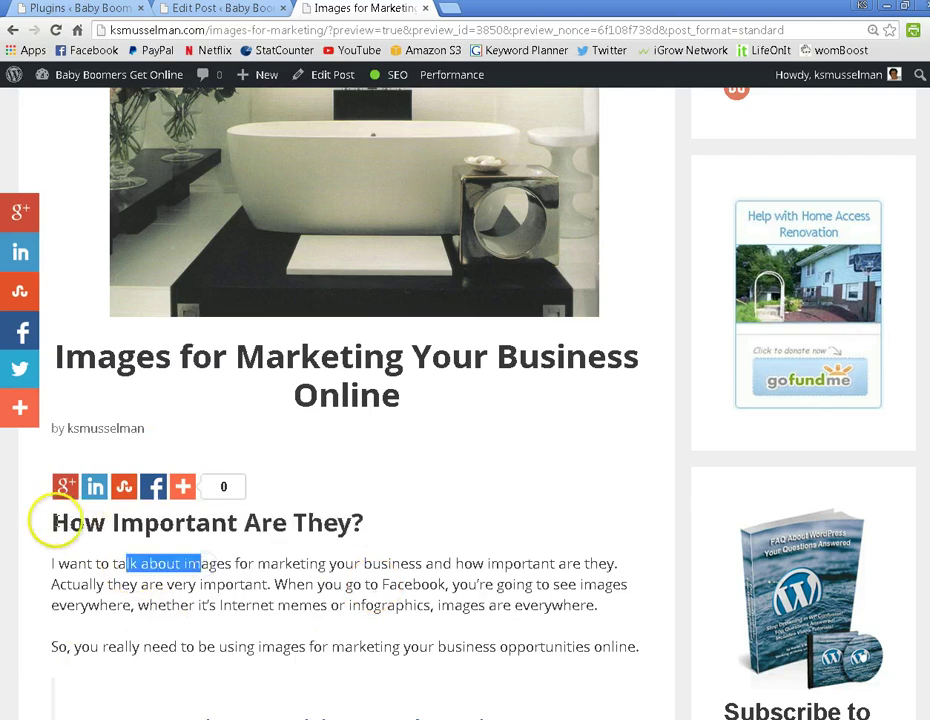
drag(50, 522, 374, 520)
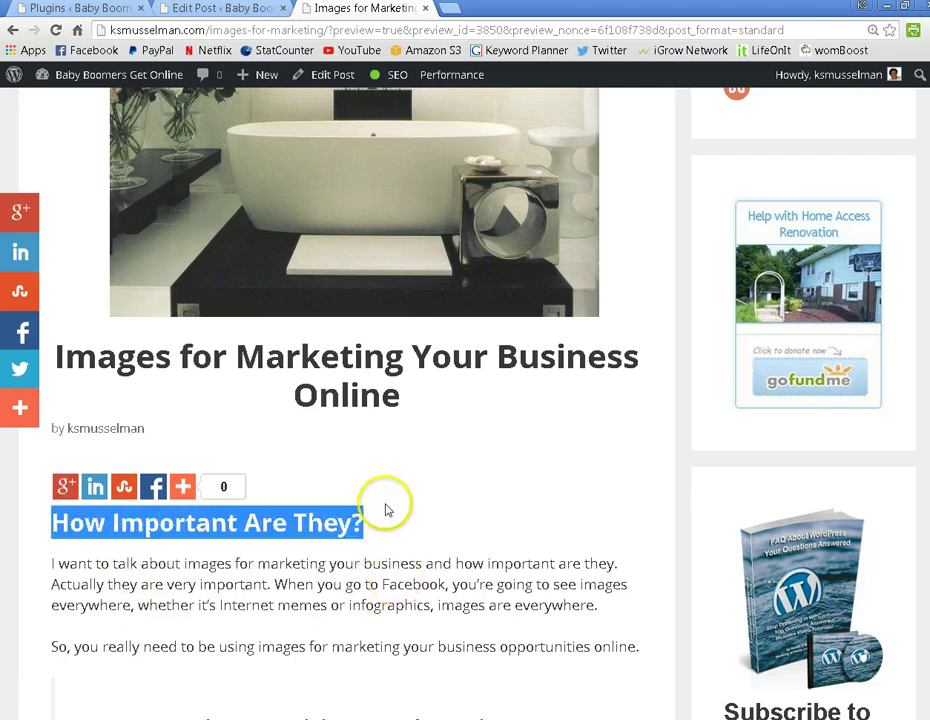
click(168, 12)
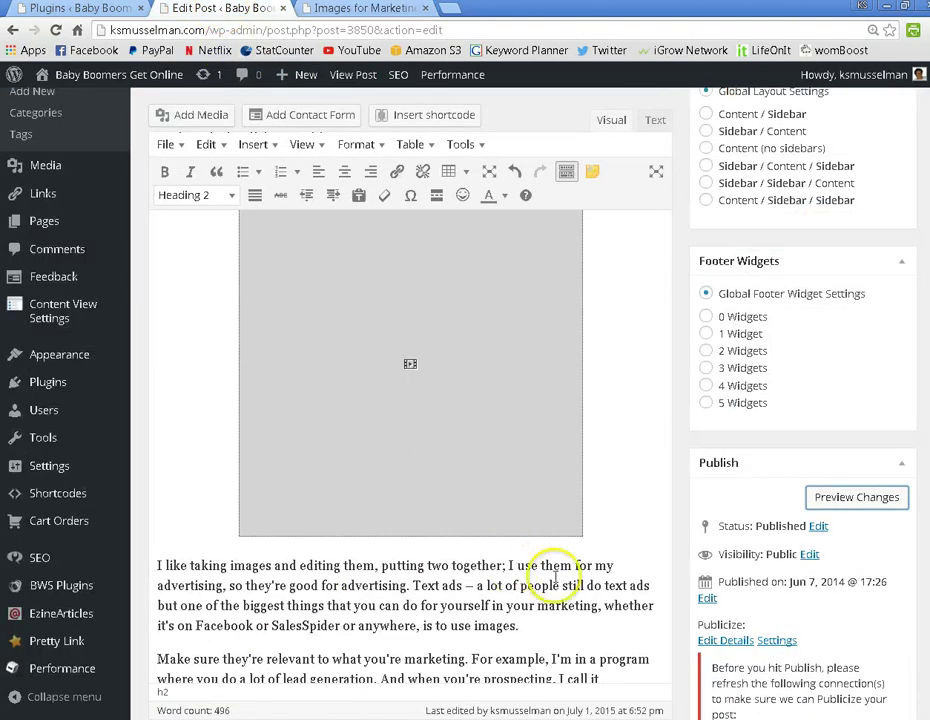
- Increase the indent of the opening paragraph and make it italic
scroll(629, 510, up, 5)
scroll(578, 463, up, 3)
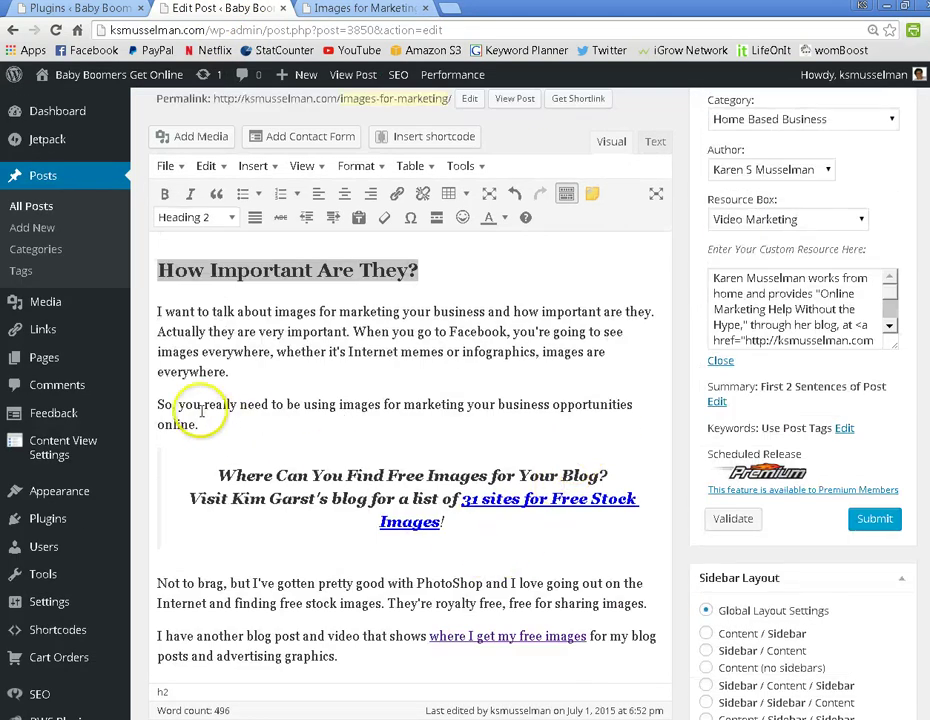
click(158, 311)
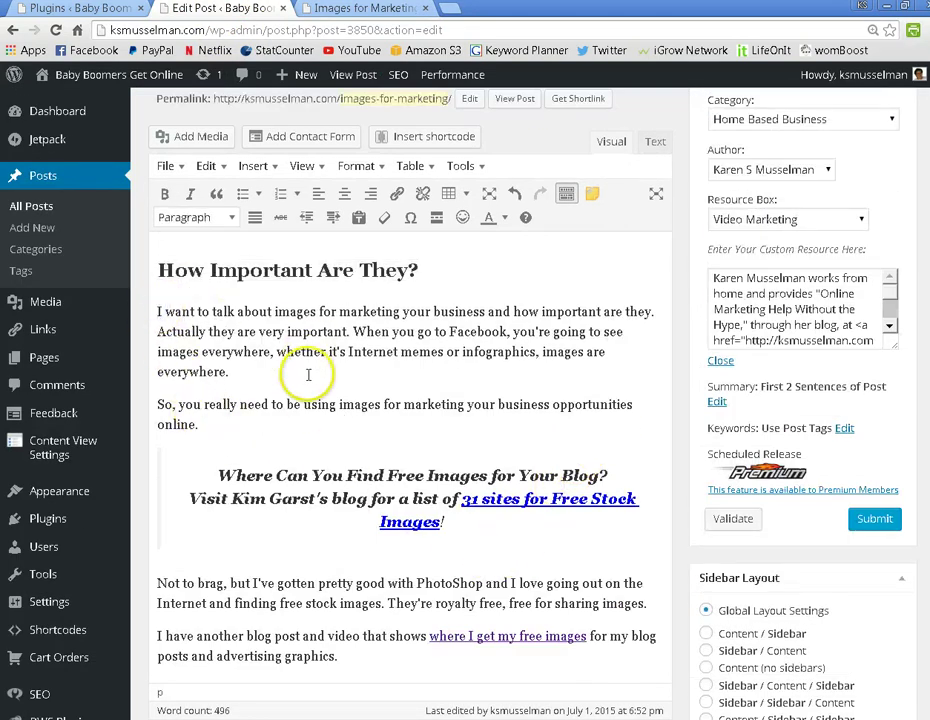
scroll(376, 370, up, 2)
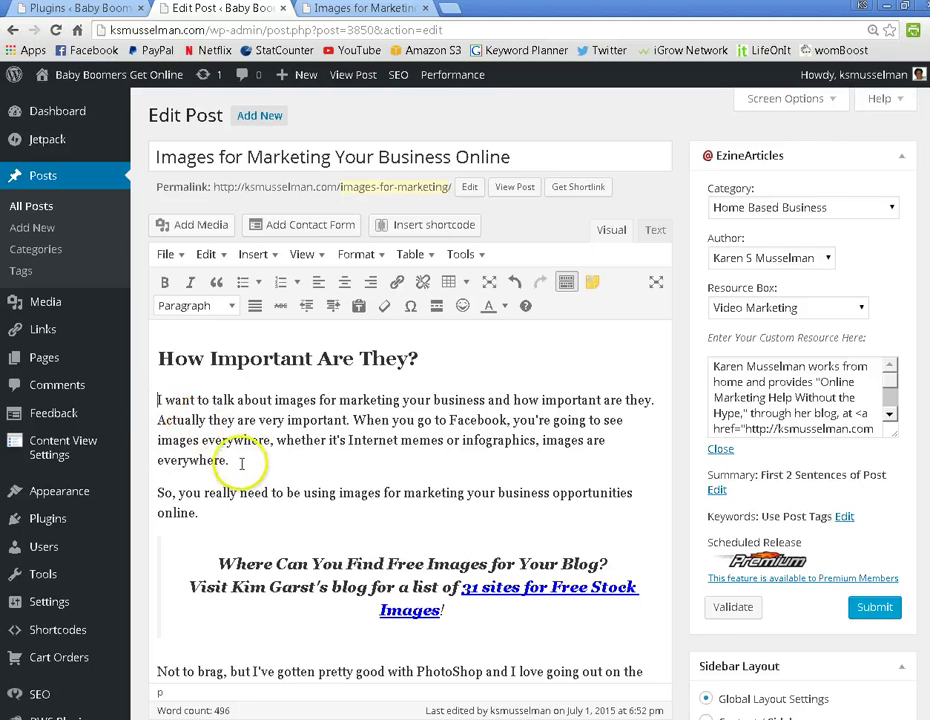
drag(158, 400, 347, 468)
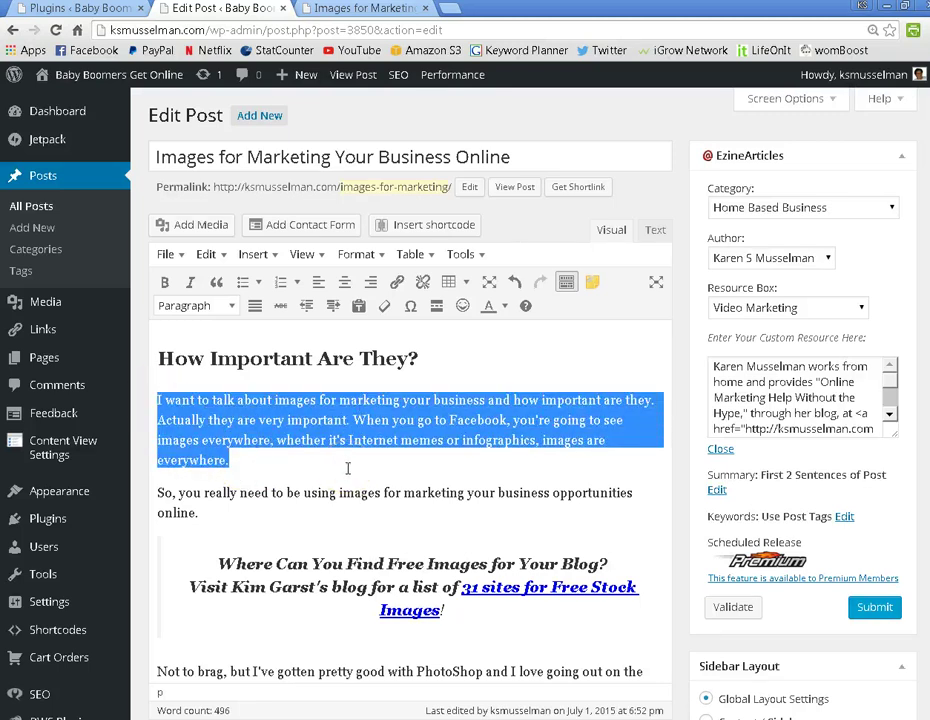
click(333, 307)
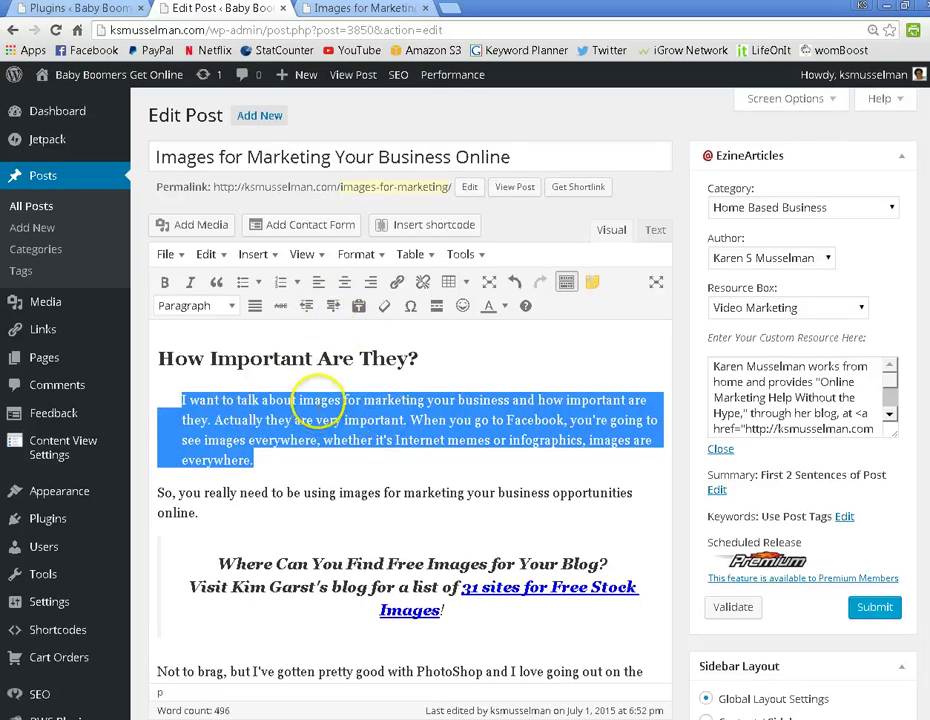
click(190, 282)
scroll(910, 545, down, 5)
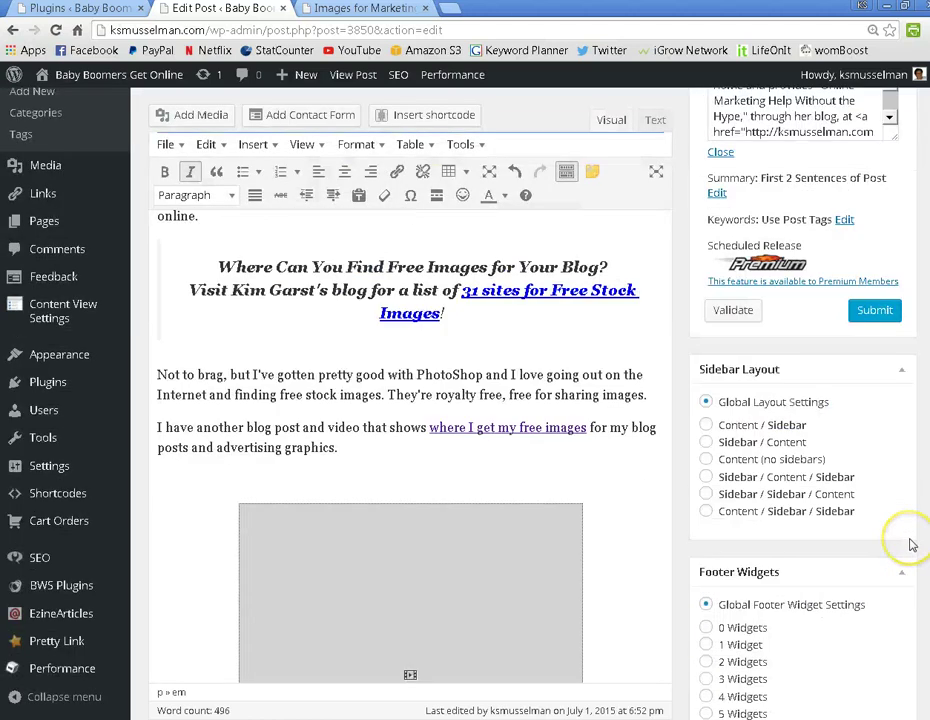
scroll(546, 407, up, 5)
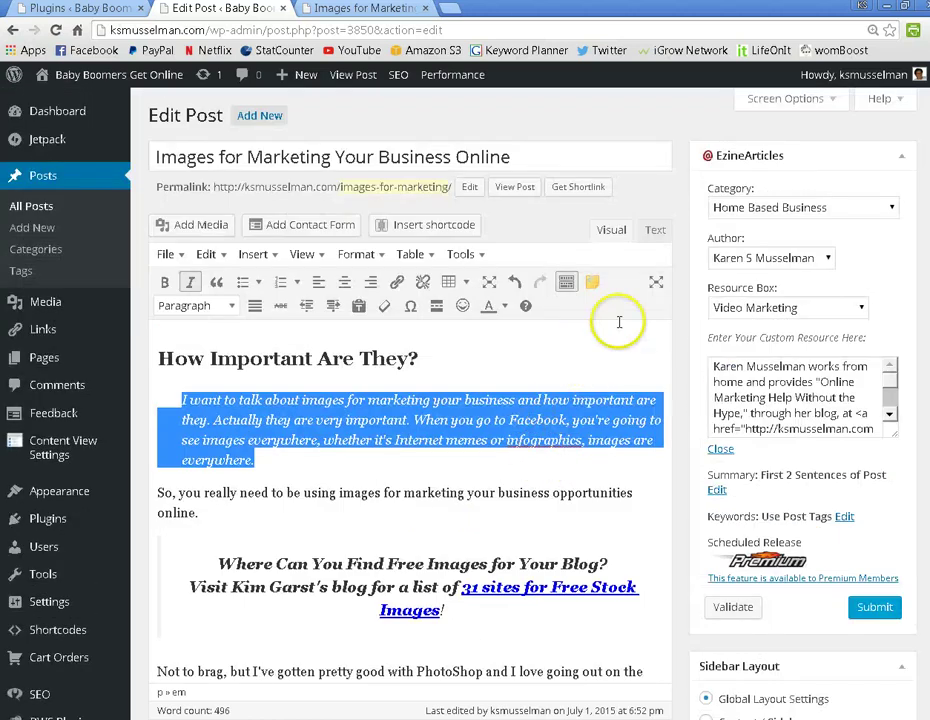
click(657, 231)
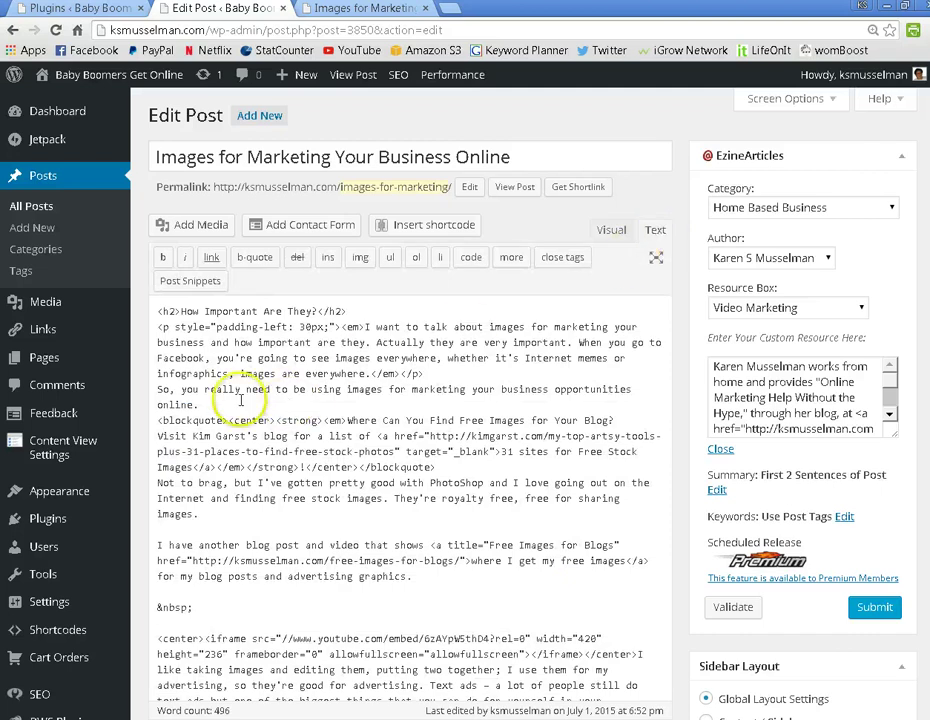
drag(157, 328, 323, 329)
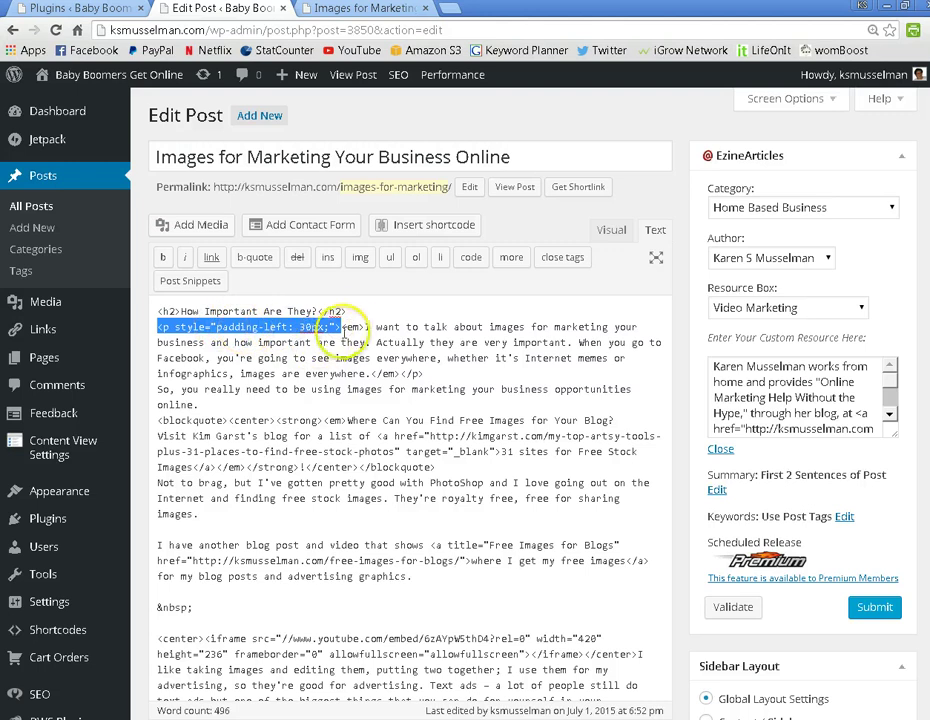
click(360, 326)
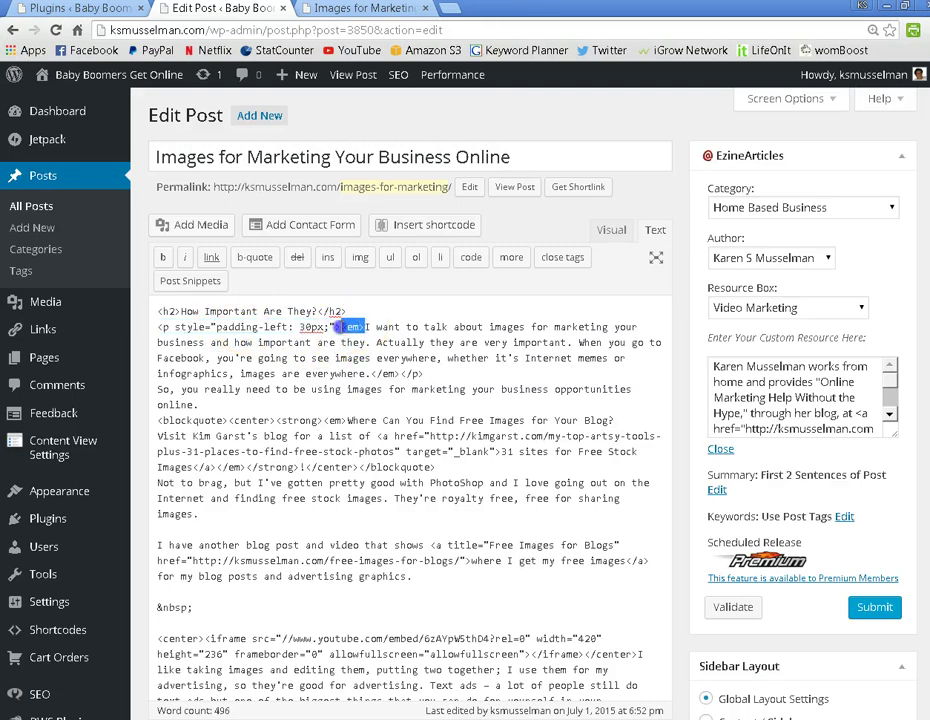
drag(337, 327, 341, 327)
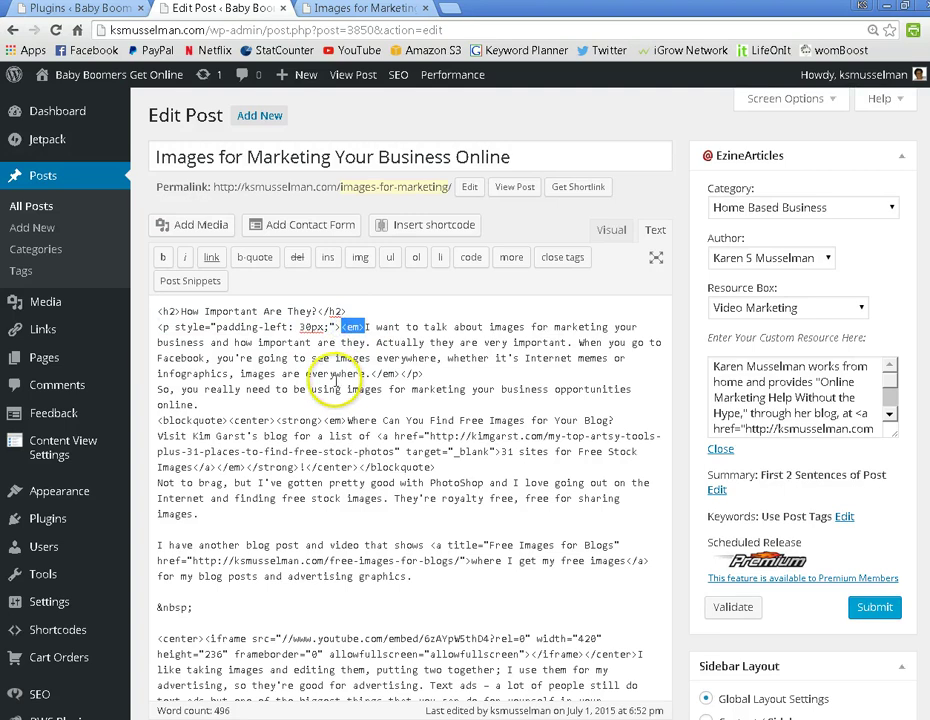
drag(157, 311, 178, 311)
click(317, 311)
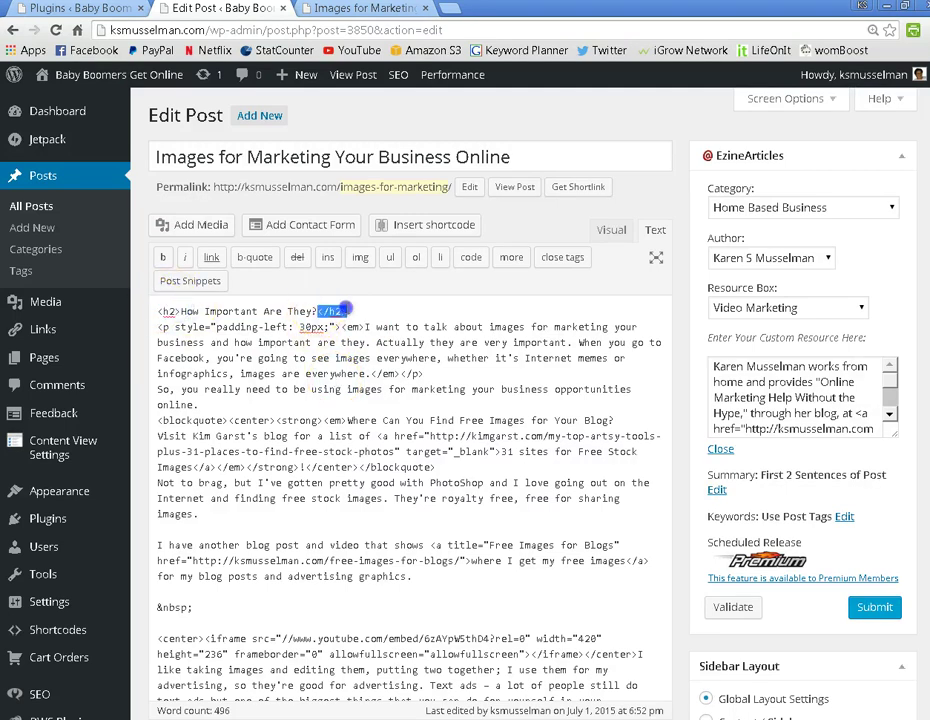
- In the Visual editor, add an empty paragraph after 'online.' and bring up Add Media
click(612, 232)
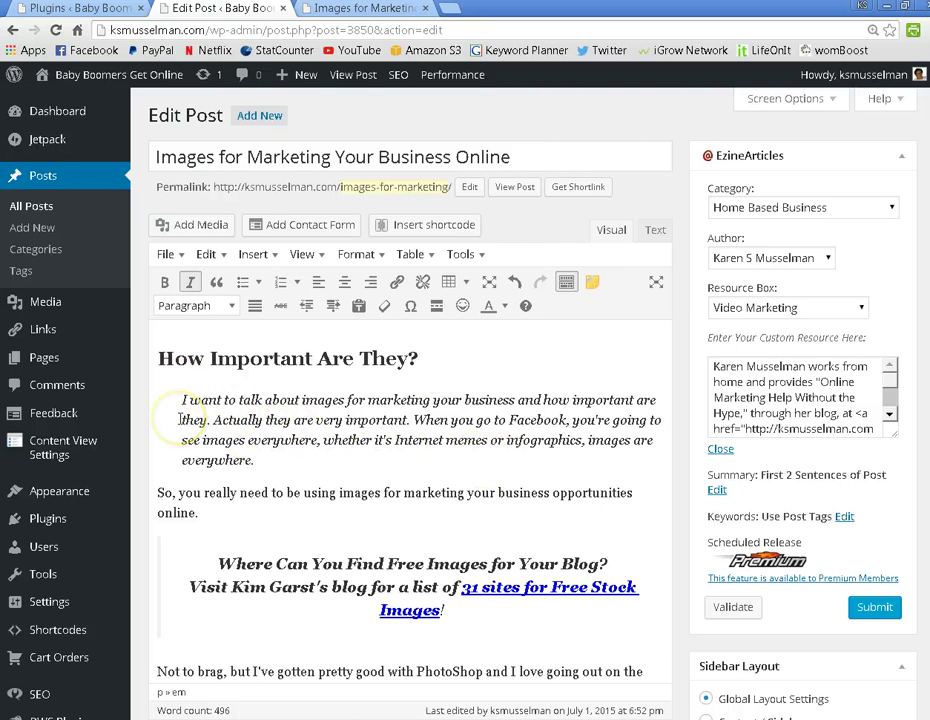
scroll(334, 486, down, 3)
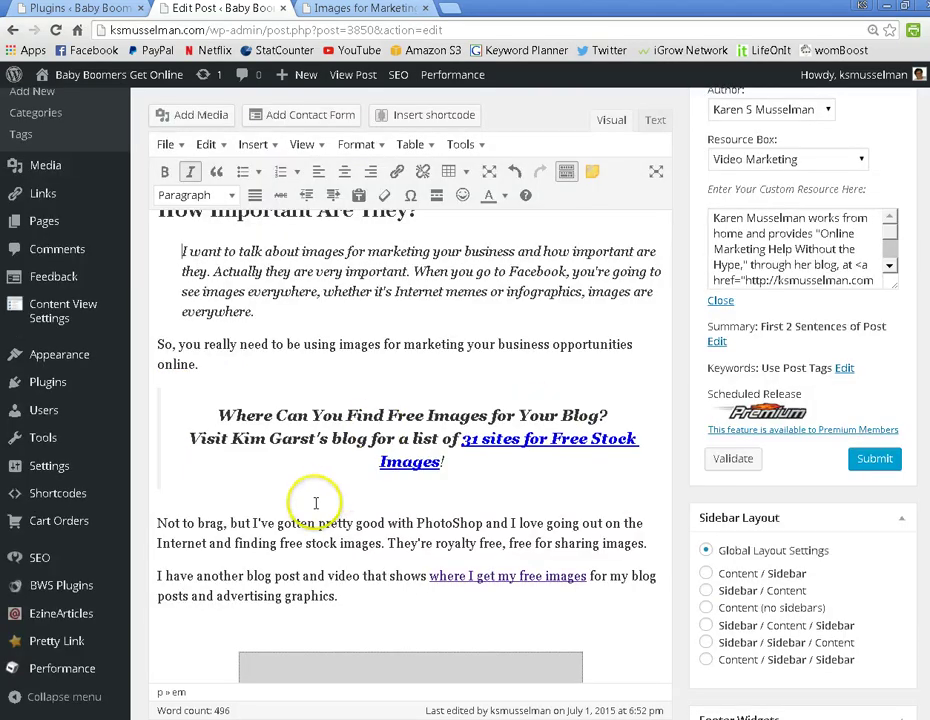
scroll(316, 503, up, 3)
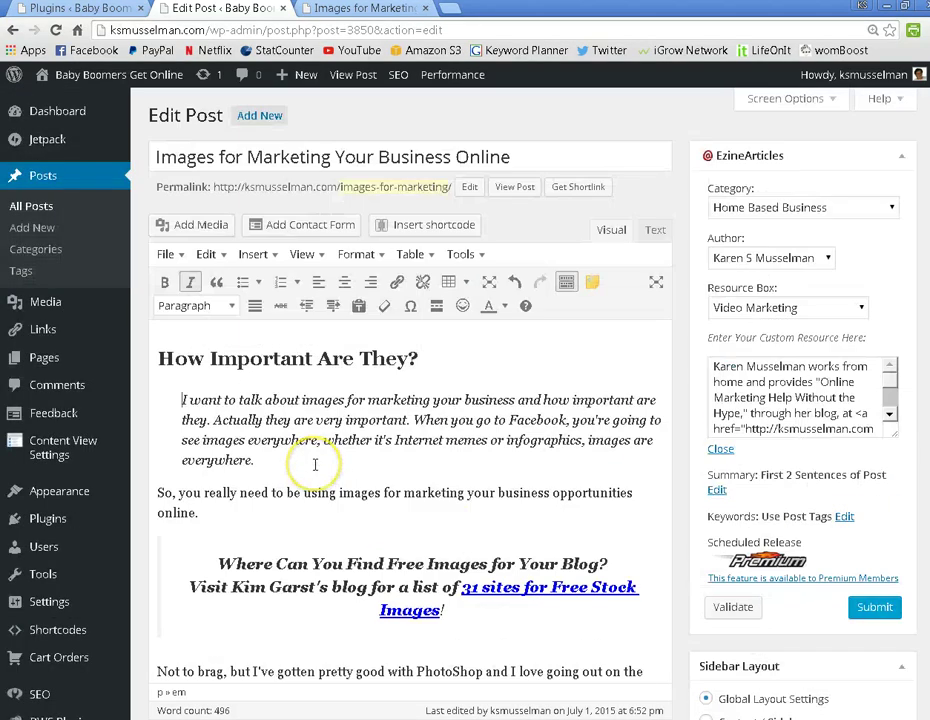
click(306, 540)
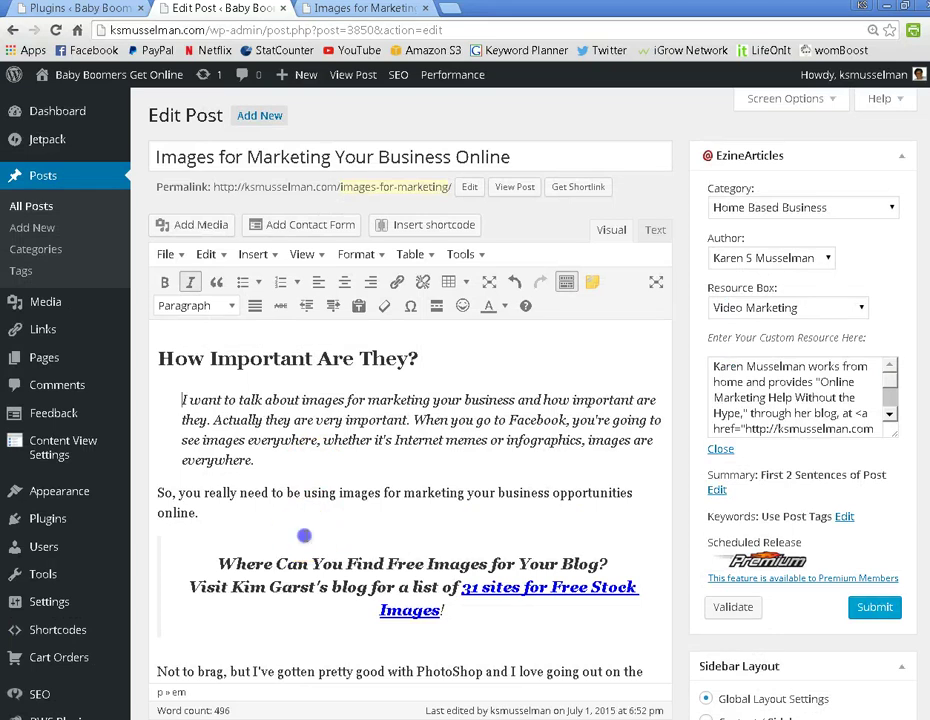
click(251, 516)
key(Return)
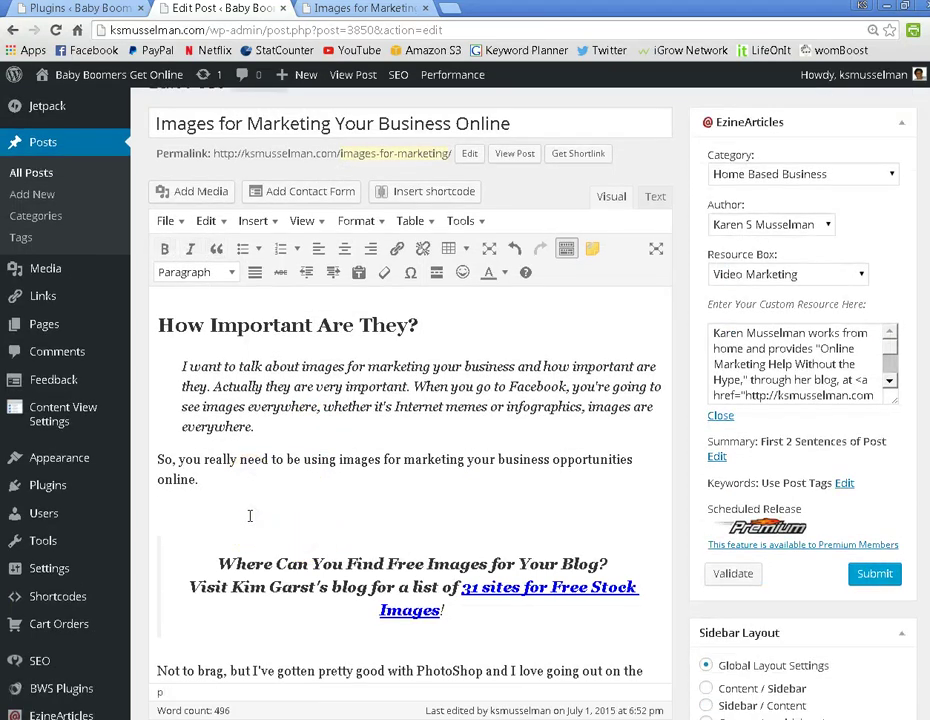
click(190, 192)
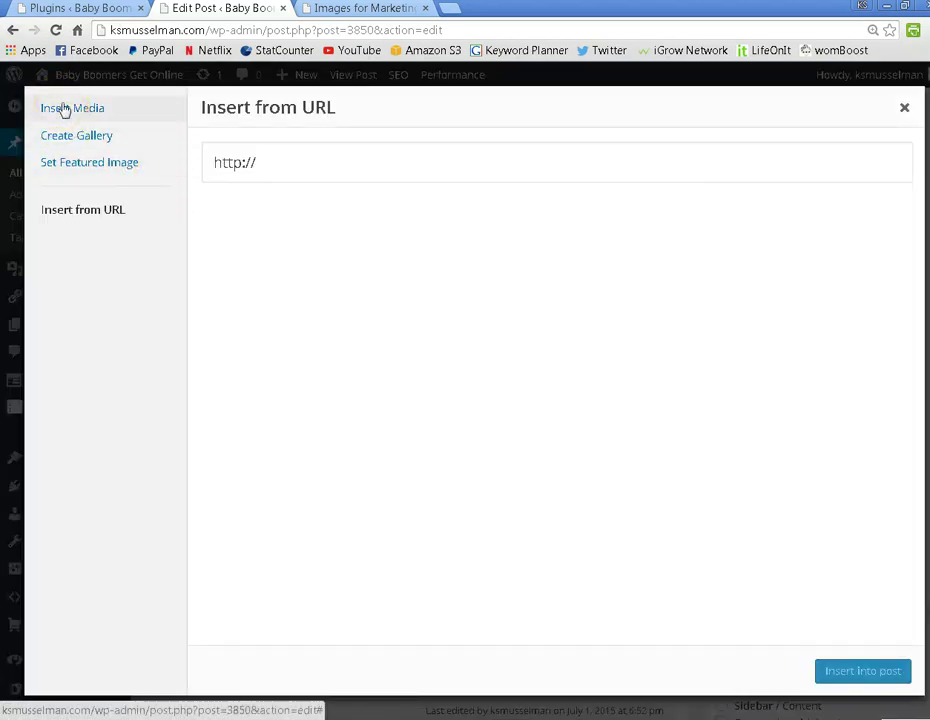
- Insert the window-and-stools library image into the post at Medium 300 × 200 size
click(62, 109)
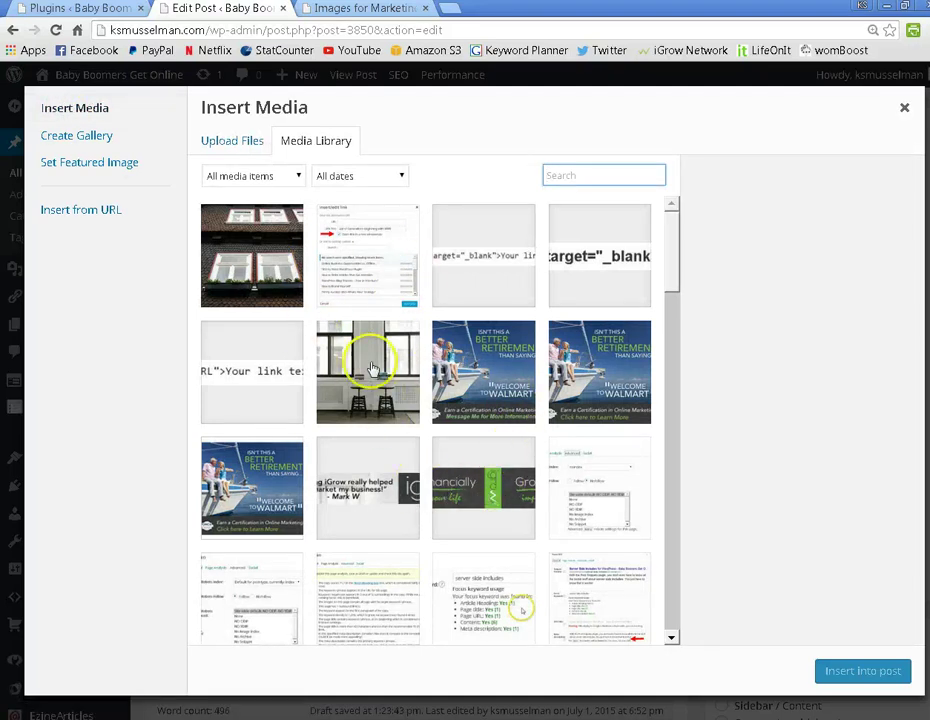
click(370, 368)
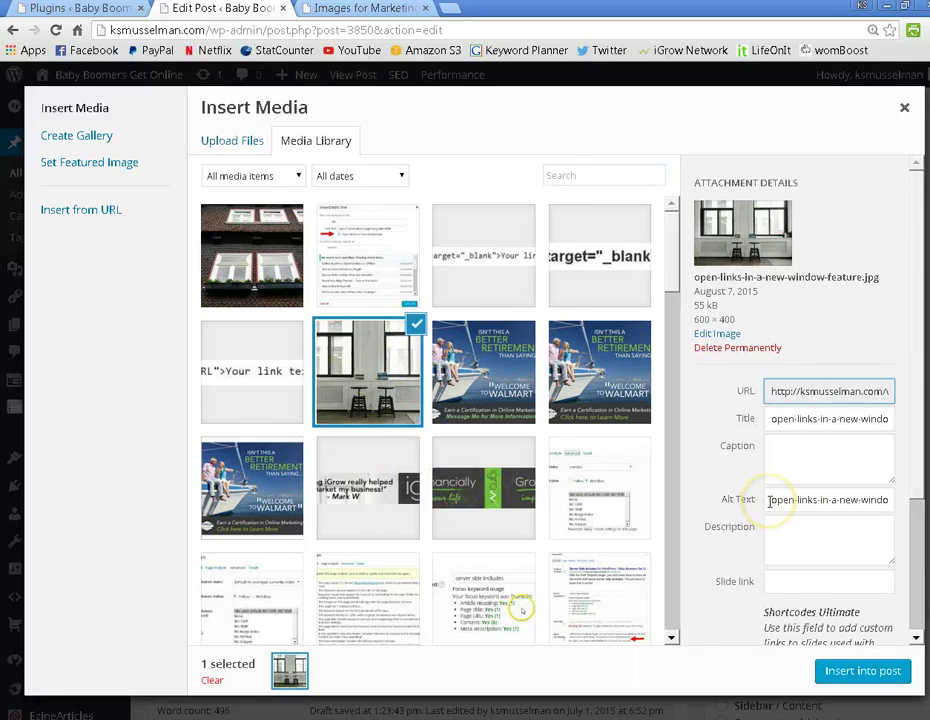
drag(768, 502, 878, 499)
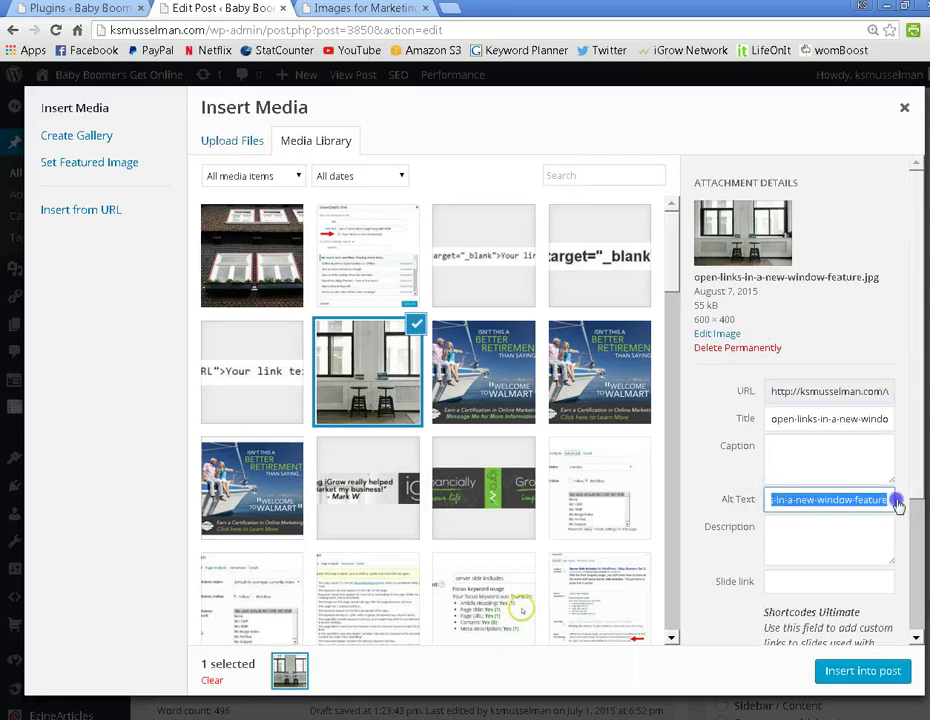
scroll(772, 556, down, 3)
scroll(875, 585, down, 1)
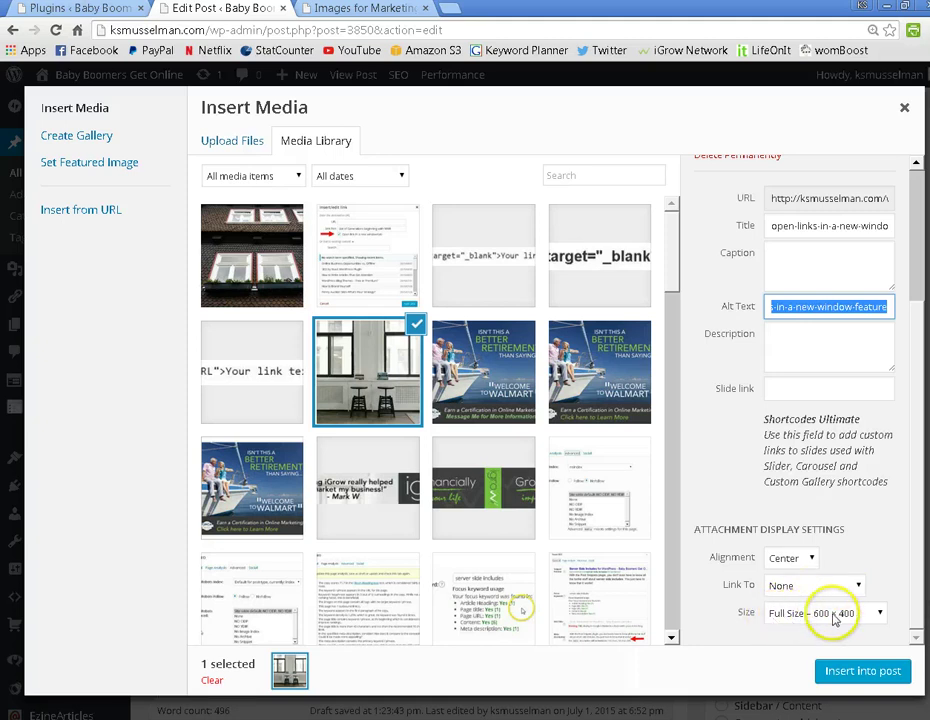
click(880, 614)
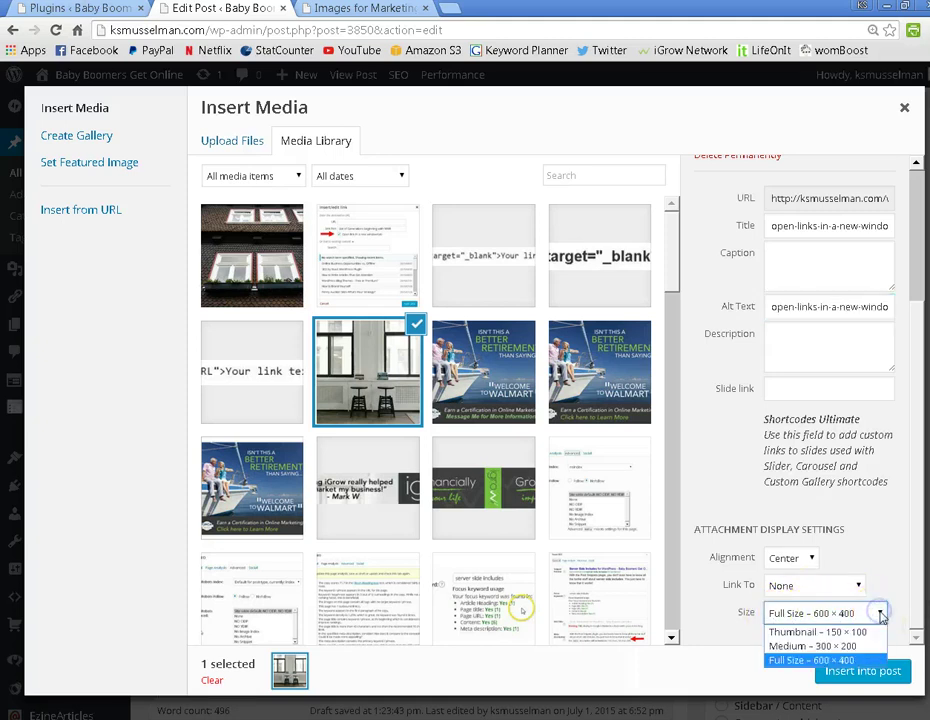
click(840, 647)
click(840, 672)
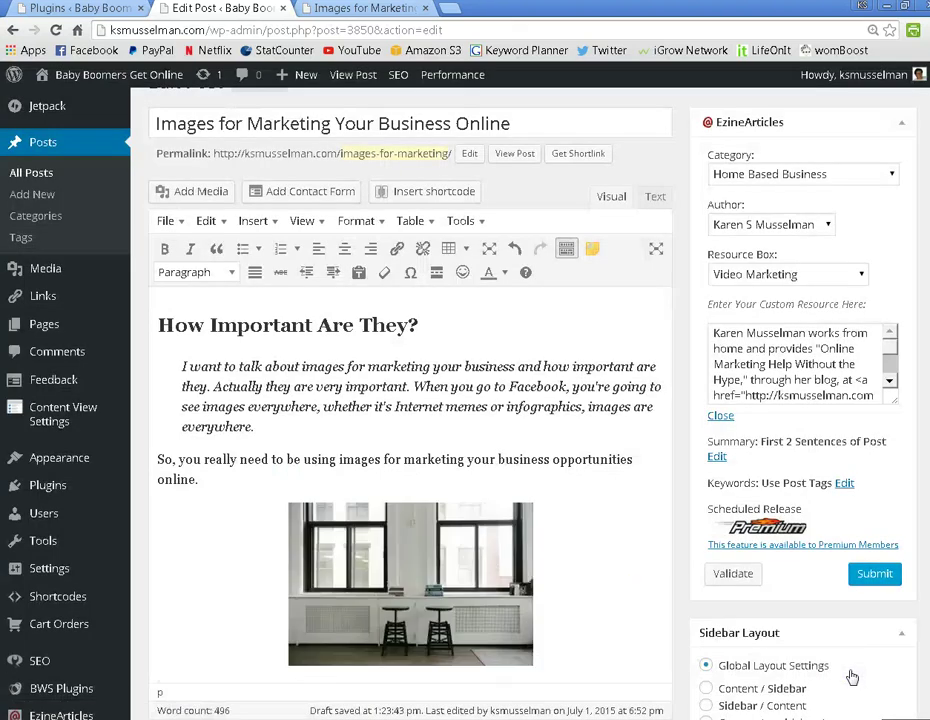
scroll(642, 558, down, 2)
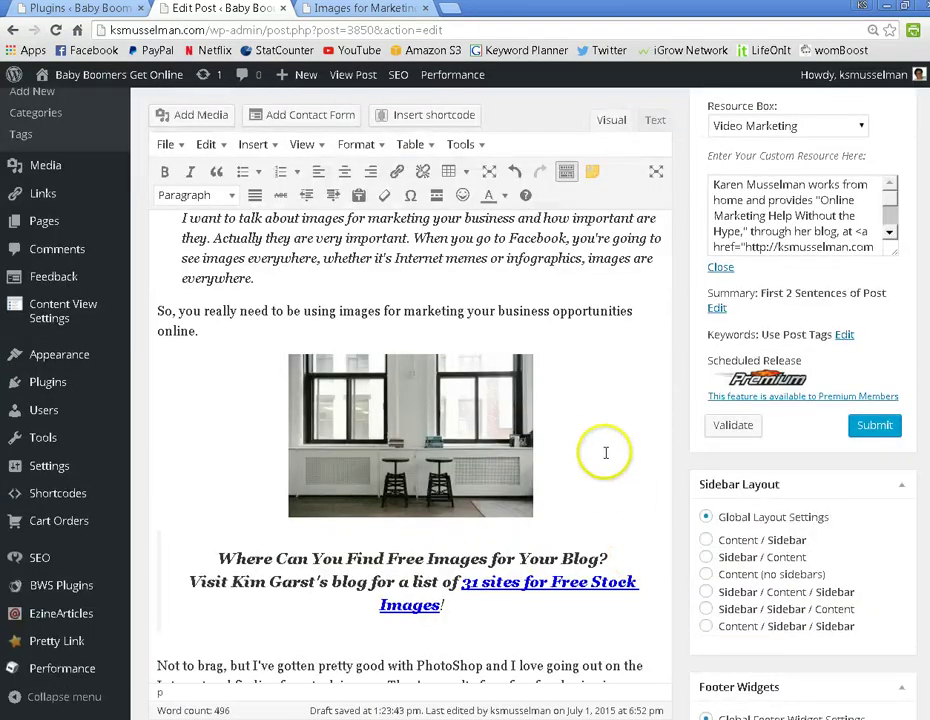
scroll(606, 446, up, 1)
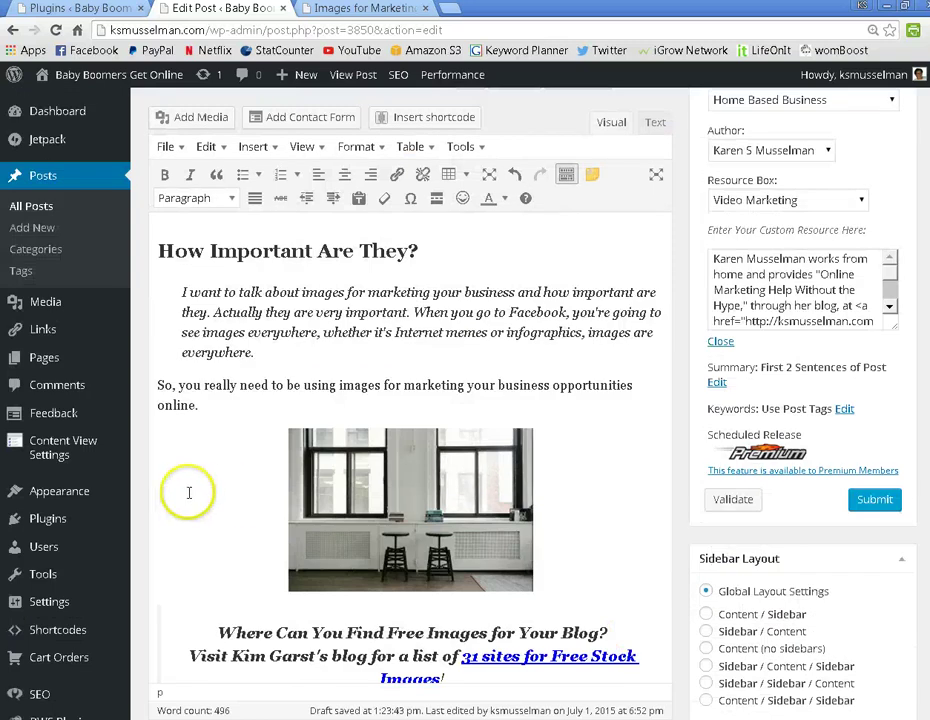
click(655, 122)
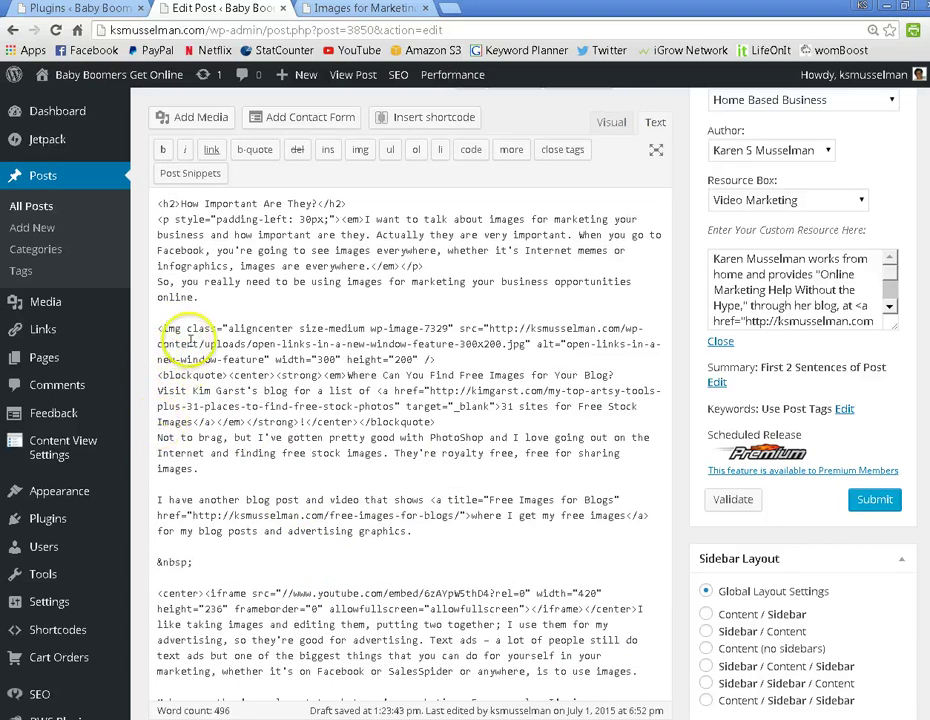
scroll(130, 330, up, 1)
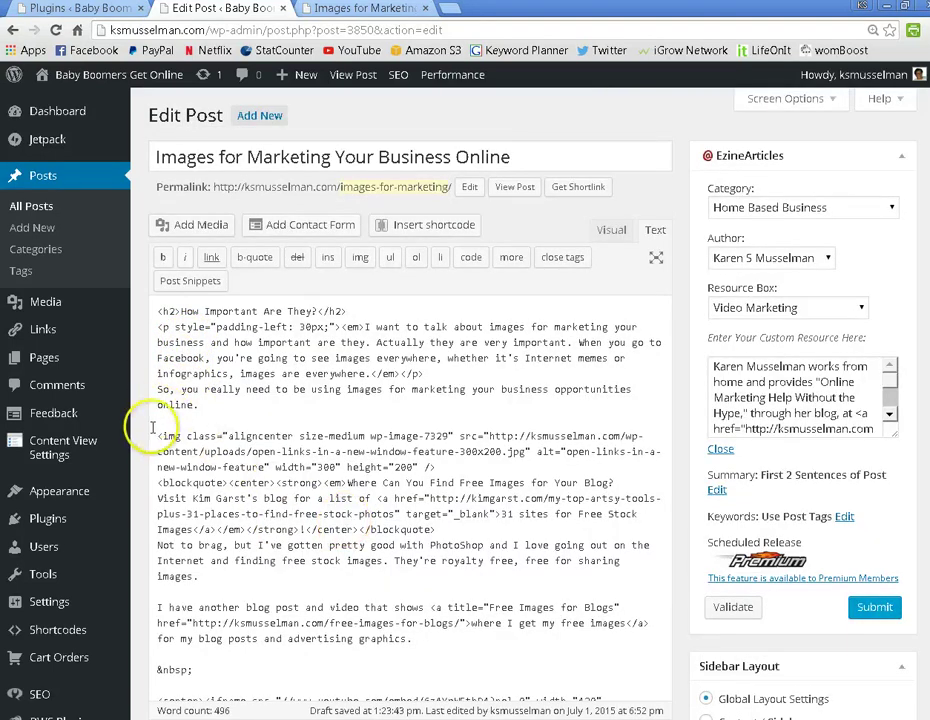
drag(155, 436, 452, 465)
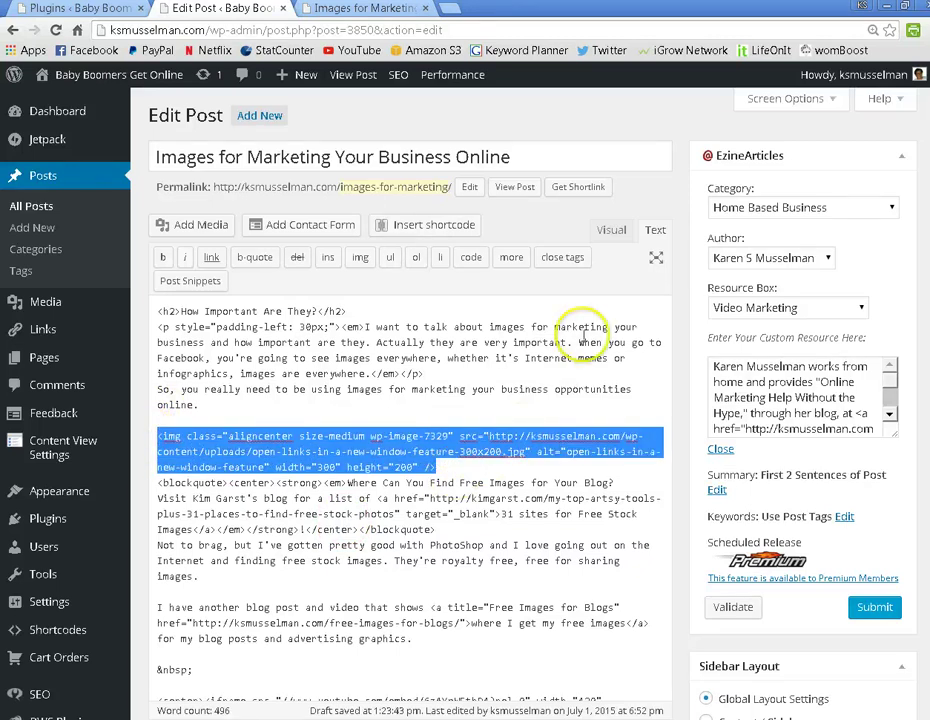
click(611, 230)
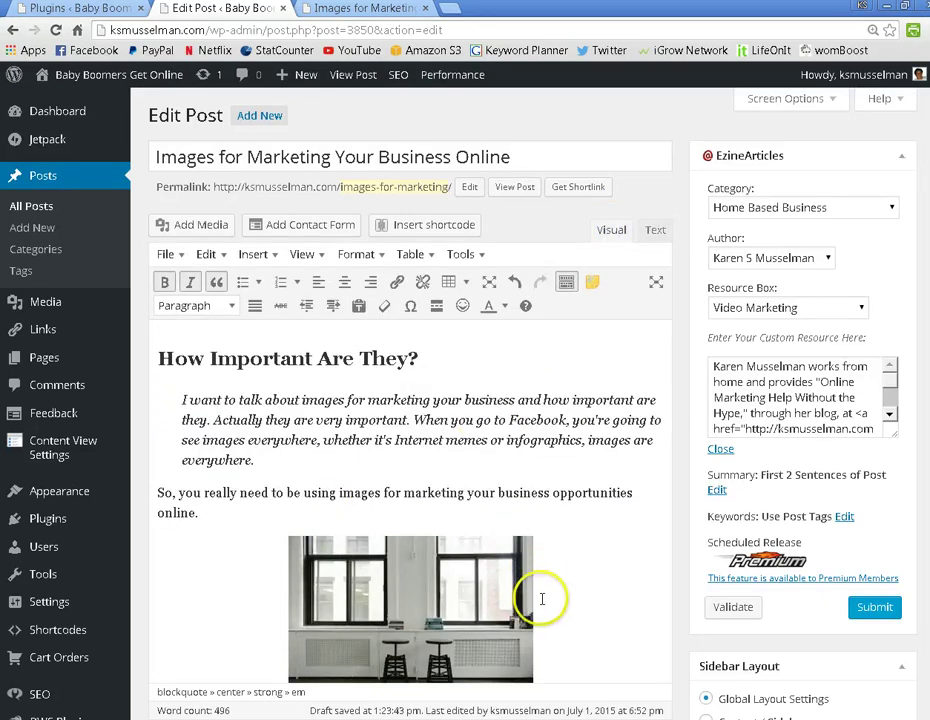
scroll(586, 589, down, 2)
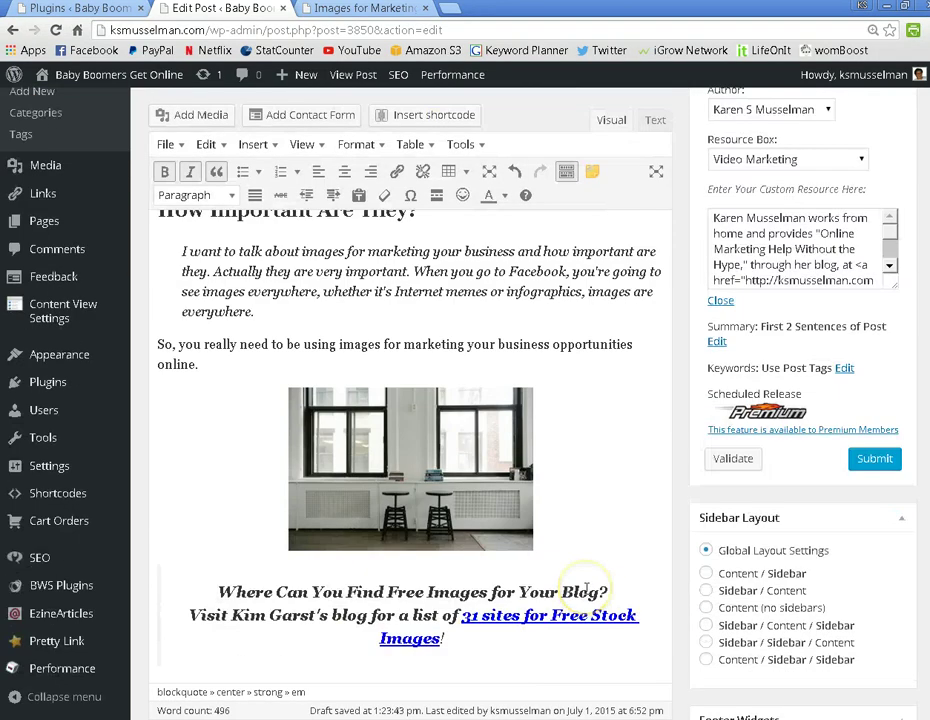
scroll(586, 589, up, 2)
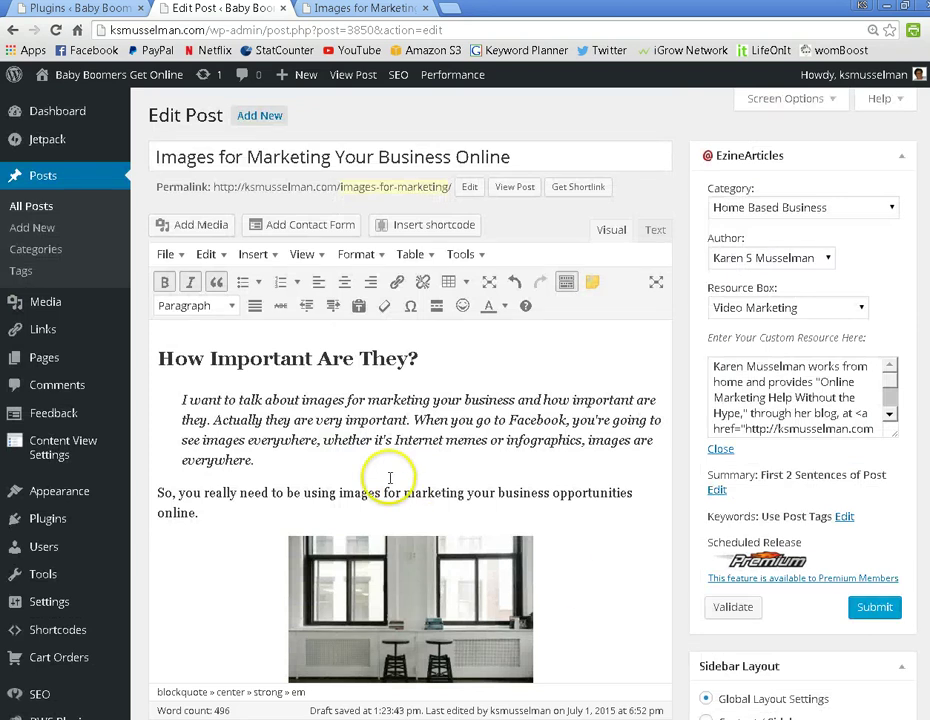
scroll(548, 482, down, 2)
scroll(232, 353, up, 2)
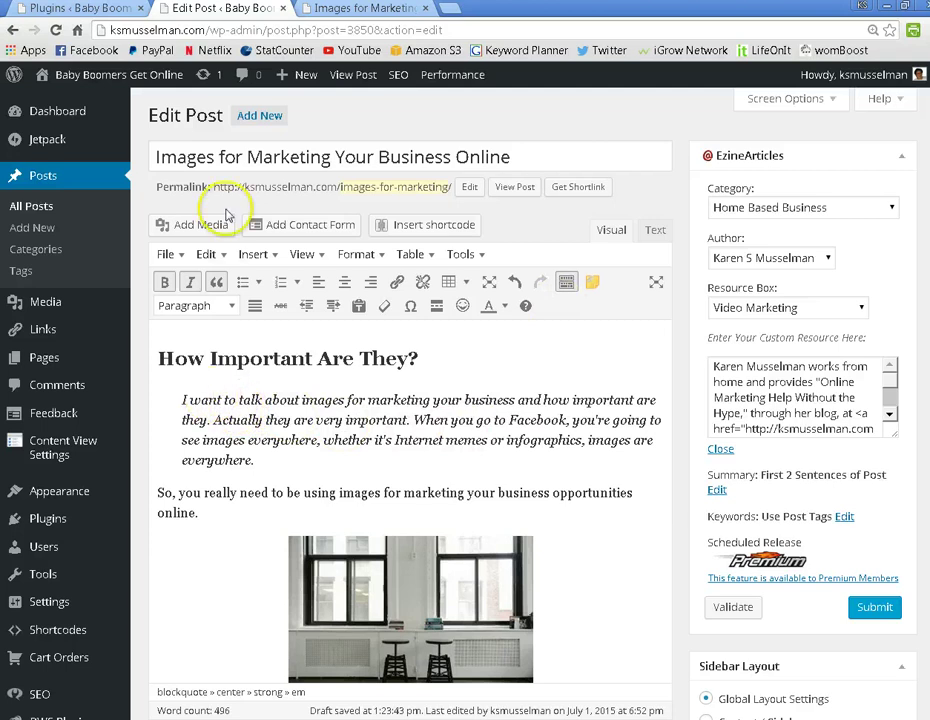
click(322, 467)
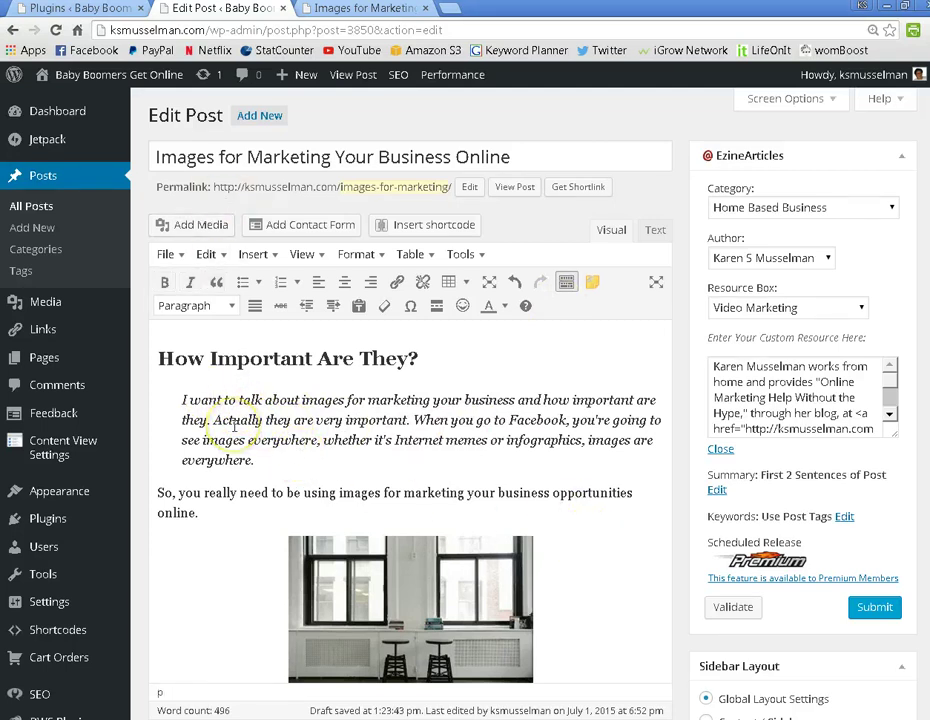
scroll(235, 425, down, 3)
scroll(235, 436, up, 2)
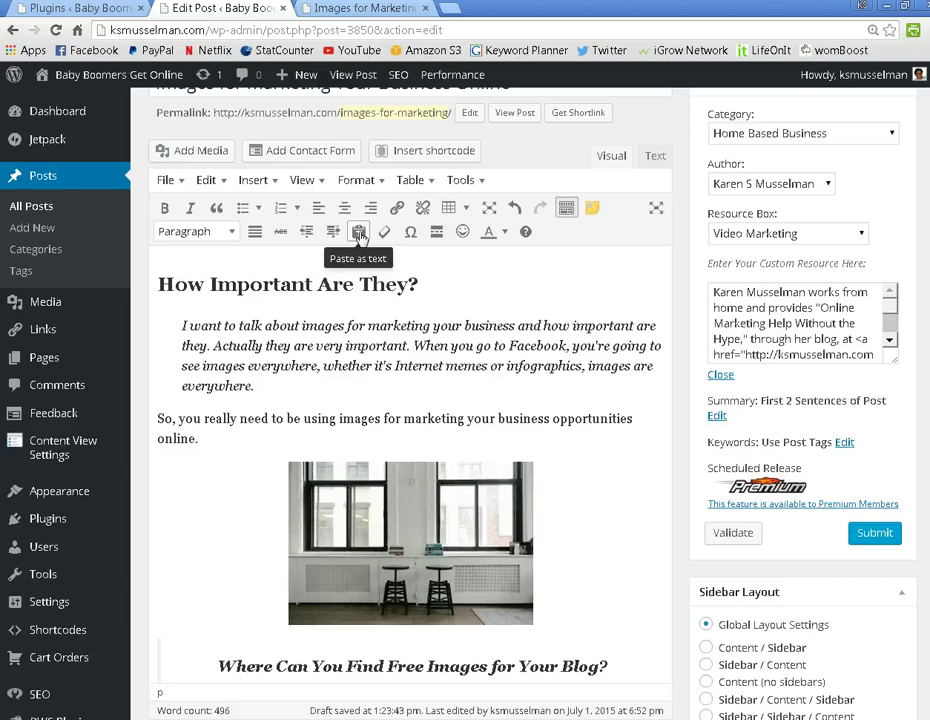
scroll(492, 357, up, 2)
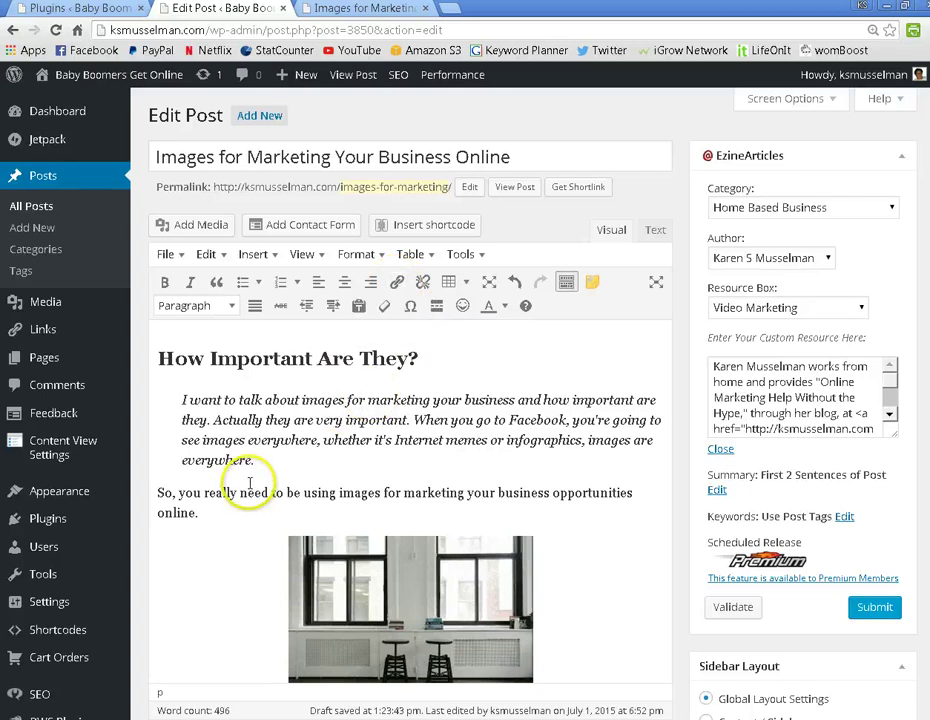
- Link 'images for marketing' to the post 'Blog Images – How Many Should You Have In Your Post?'
drag(339, 493, 407, 493)
drag(463, 494, 466, 493)
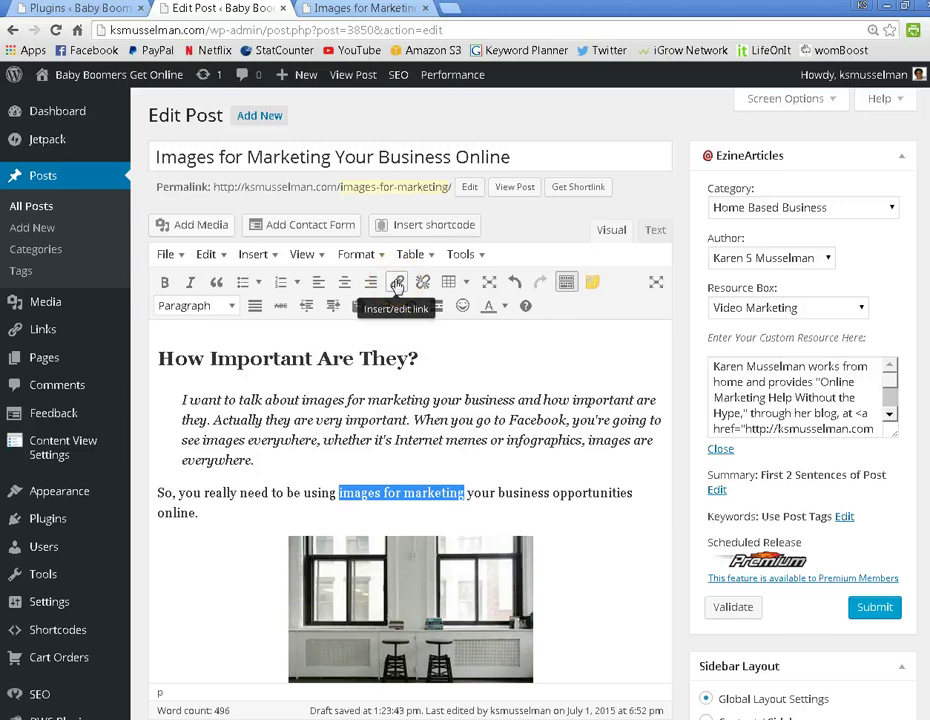
click(396, 284)
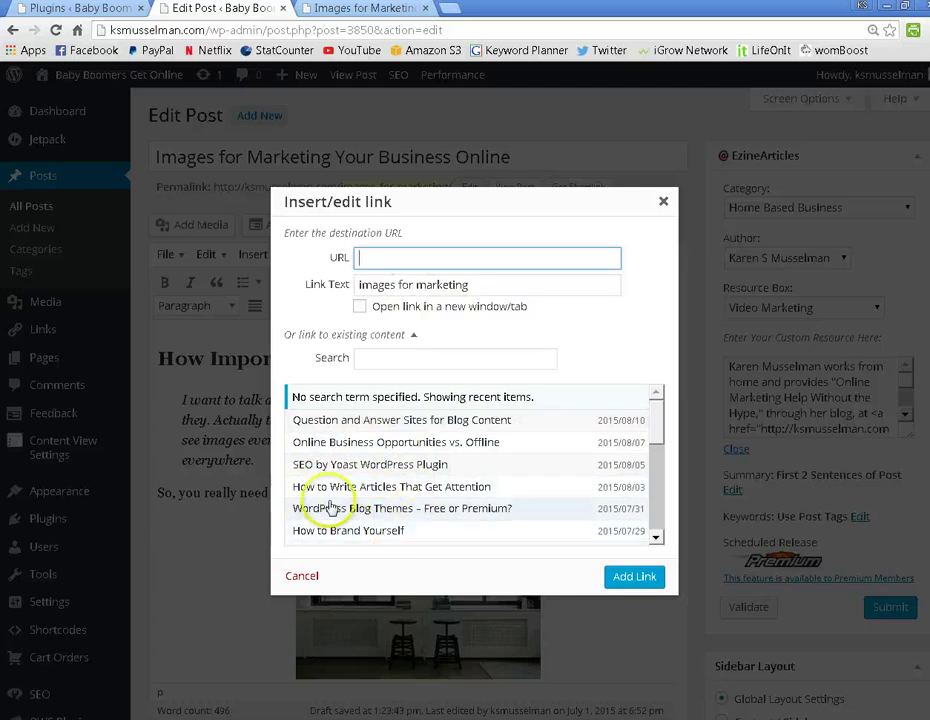
click(415, 356)
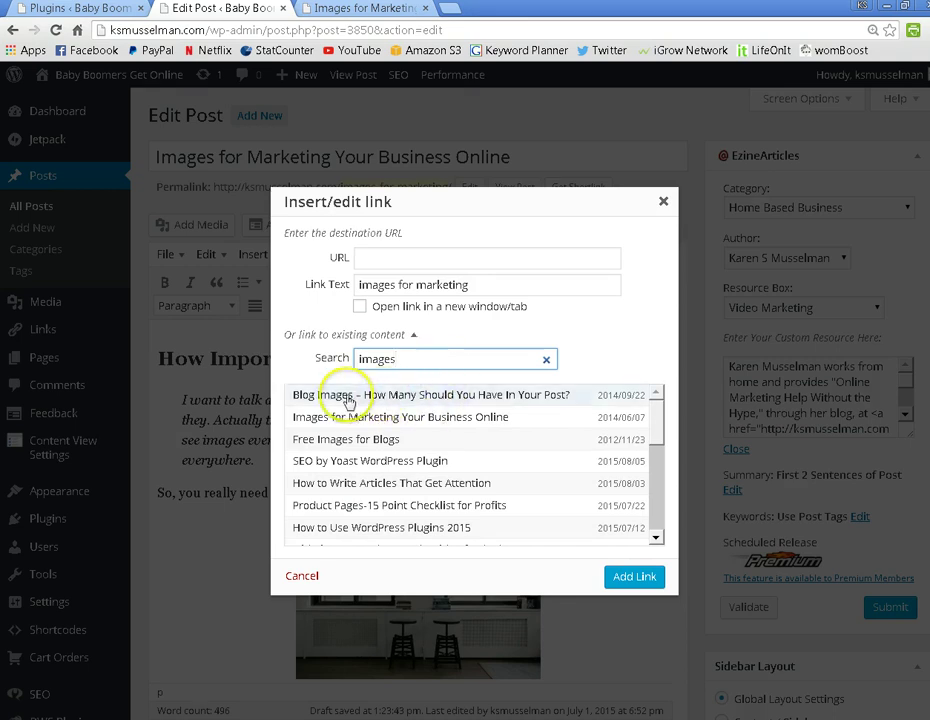
click(320, 395)
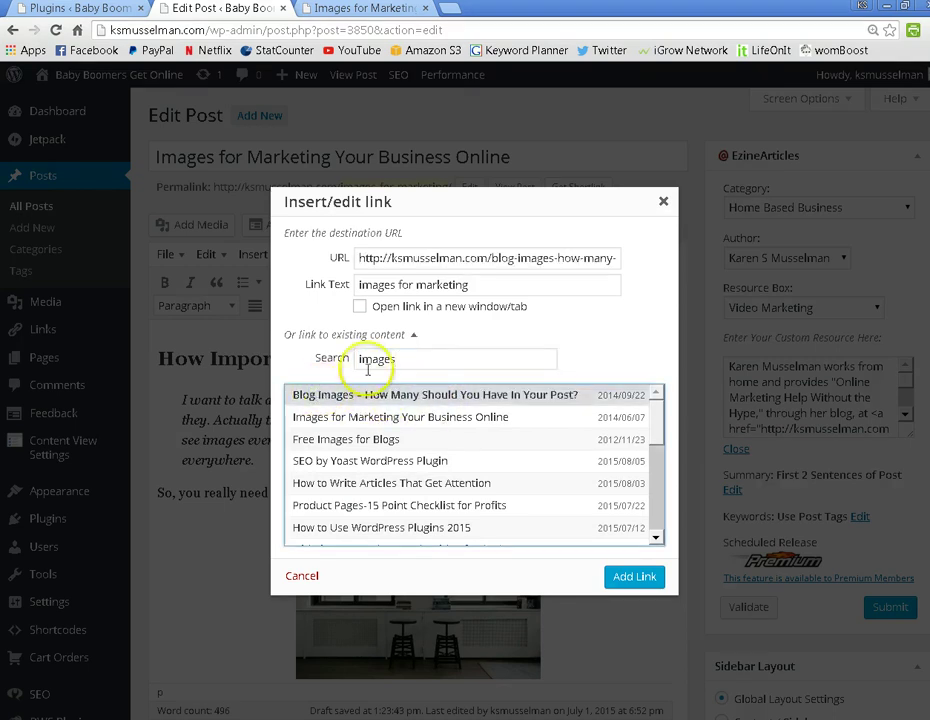
click(622, 580)
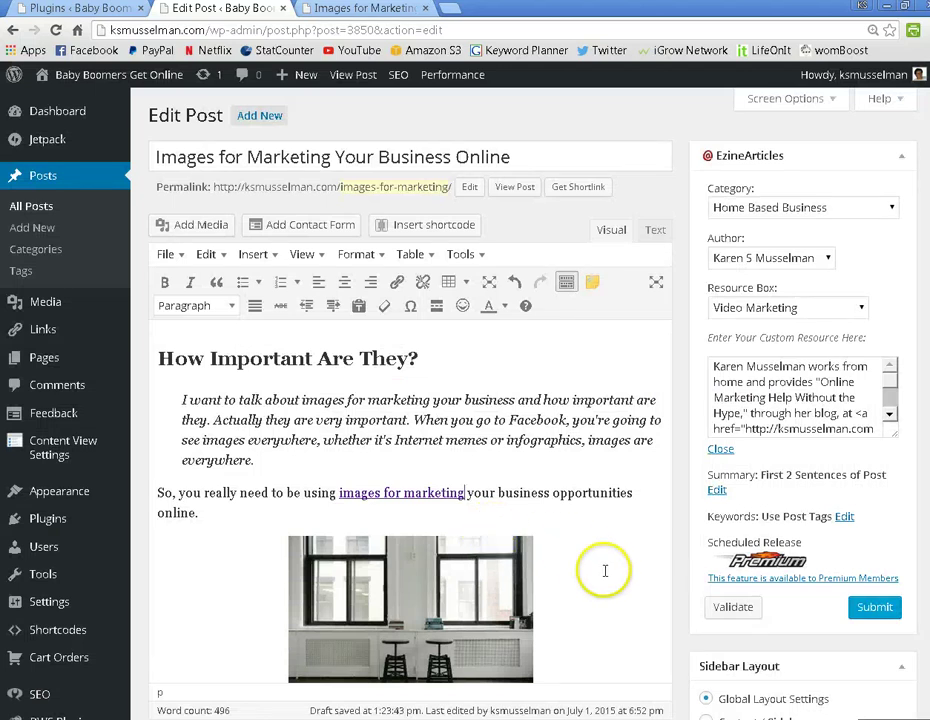
scroll(604, 565, down, 7)
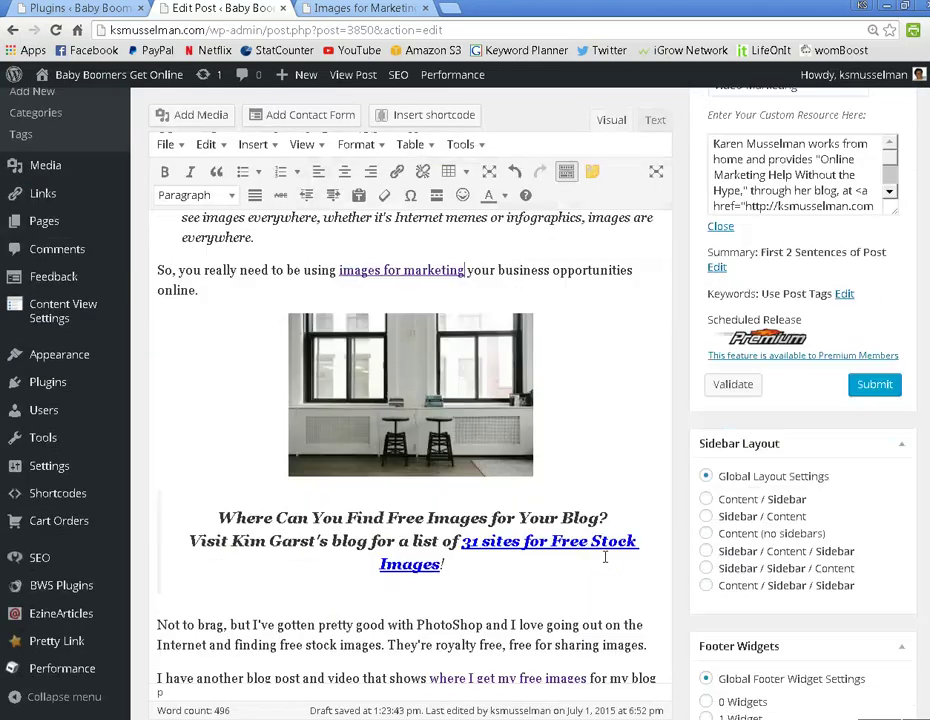
scroll(604, 557, down, 6)
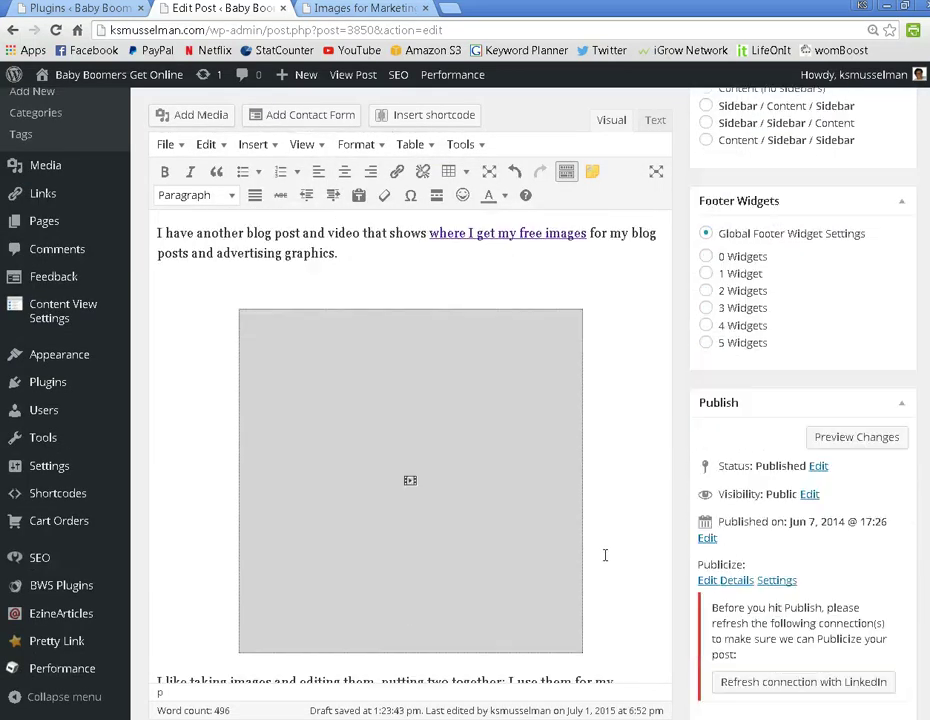
scroll(604, 555, up, 3)
scroll(621, 549, down, 6)
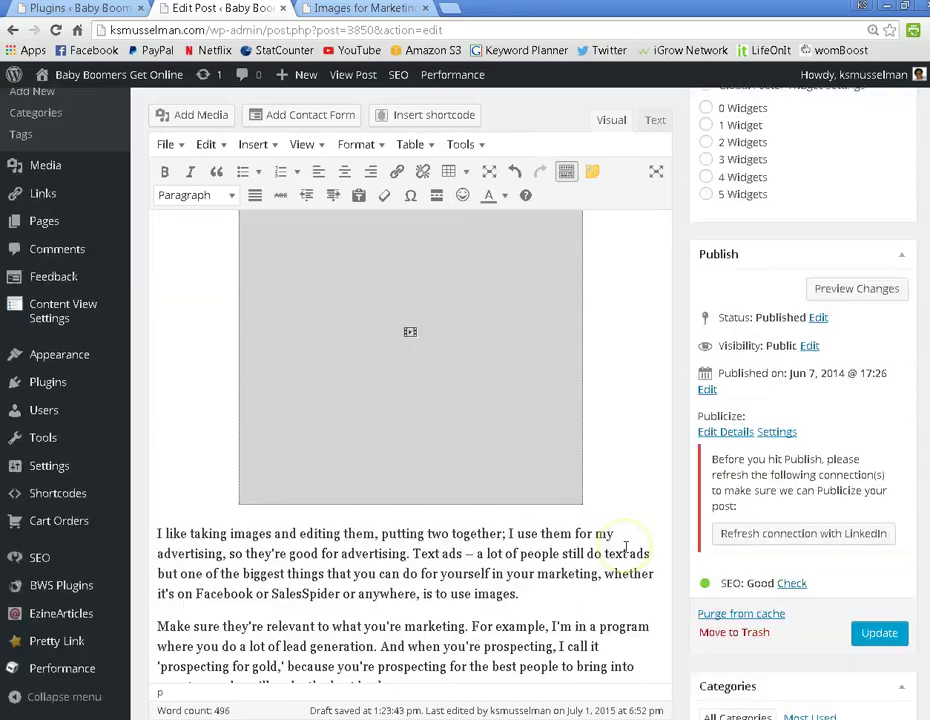
scroll(622, 553, down, 4)
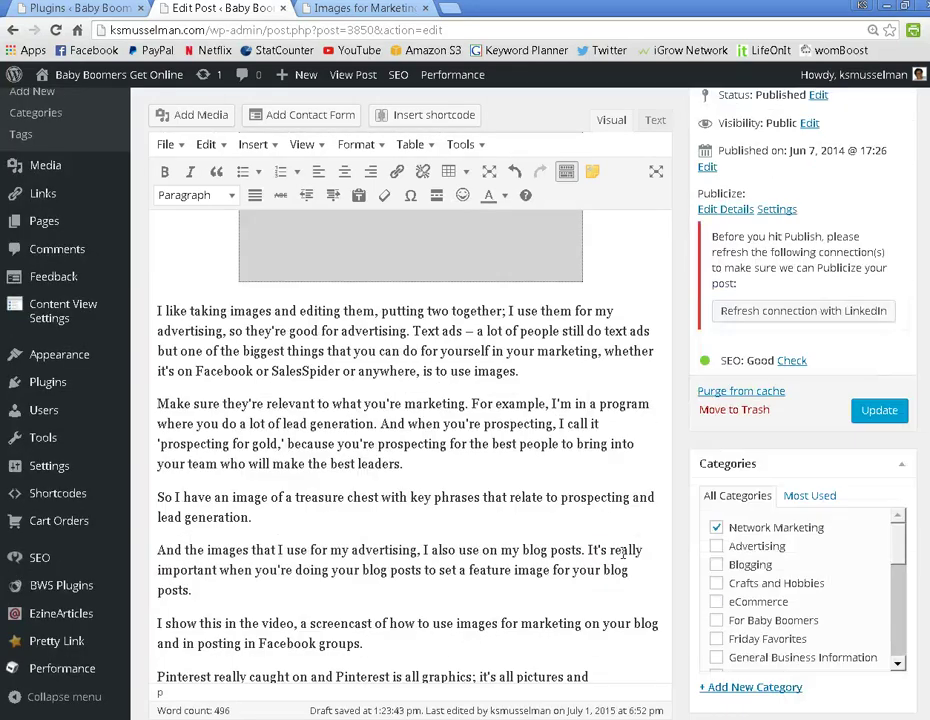
scroll(621, 549, down, 2)
scroll(621, 549, up, 12)
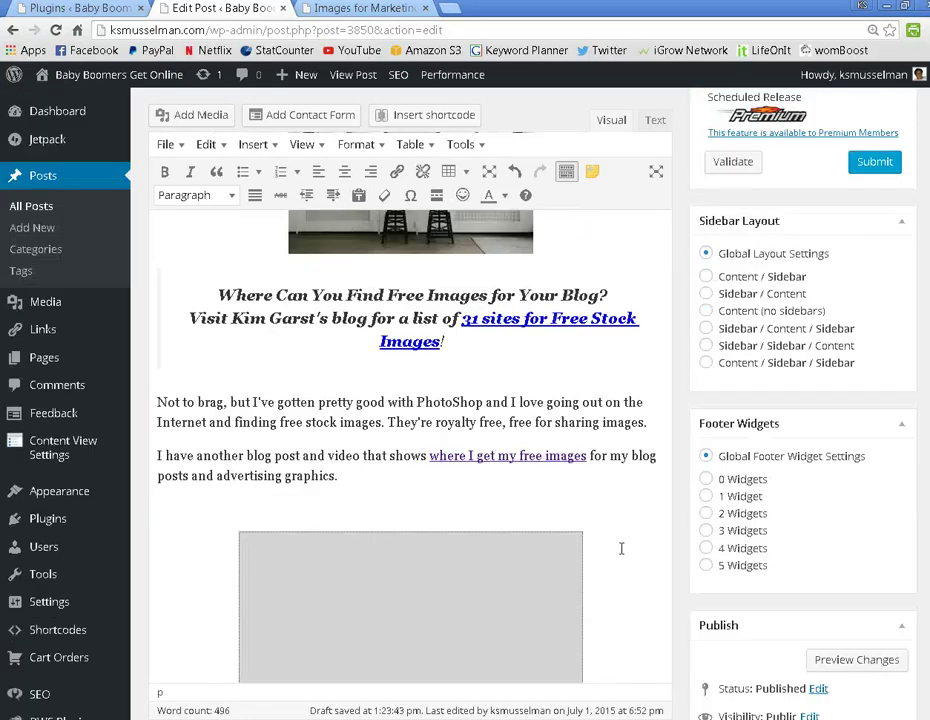
scroll(621, 548, up, 7)
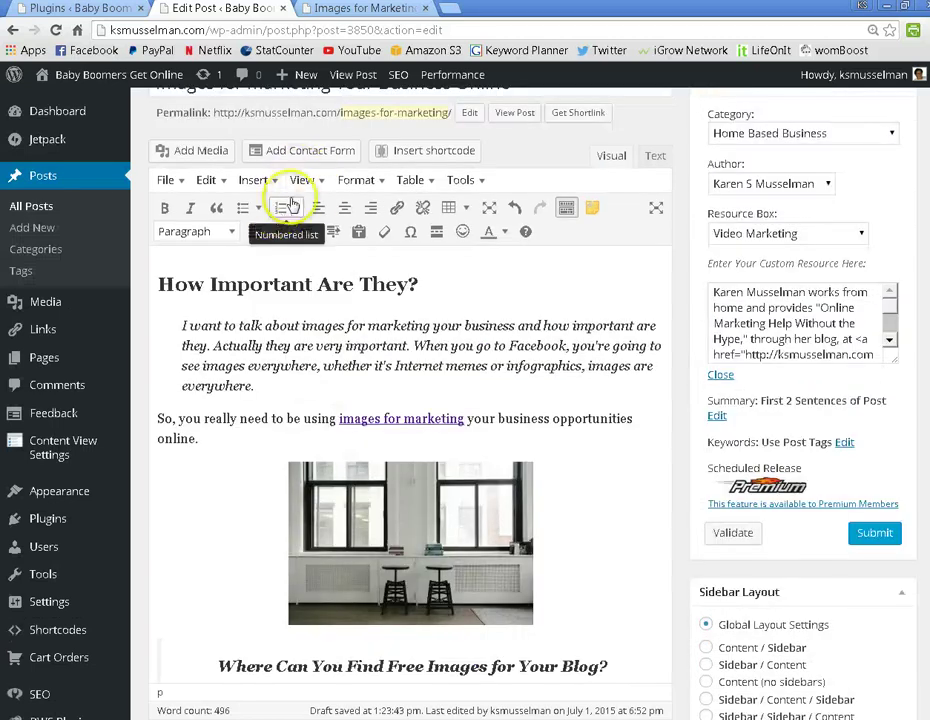
scroll(210, 514, down, 6)
scroll(202, 514, down, 1)
drag(156, 326, 242, 350)
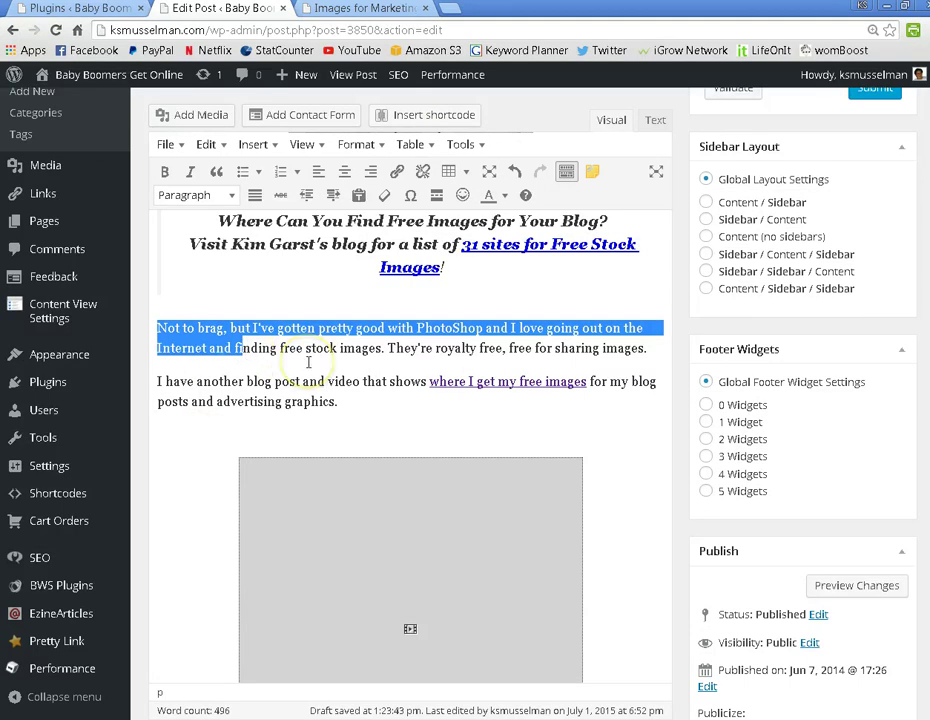
- Number the 'Not to brag' paragraph, trying Lower Alpha and Upper Roman before Default
scroll(308, 362, up, 1)
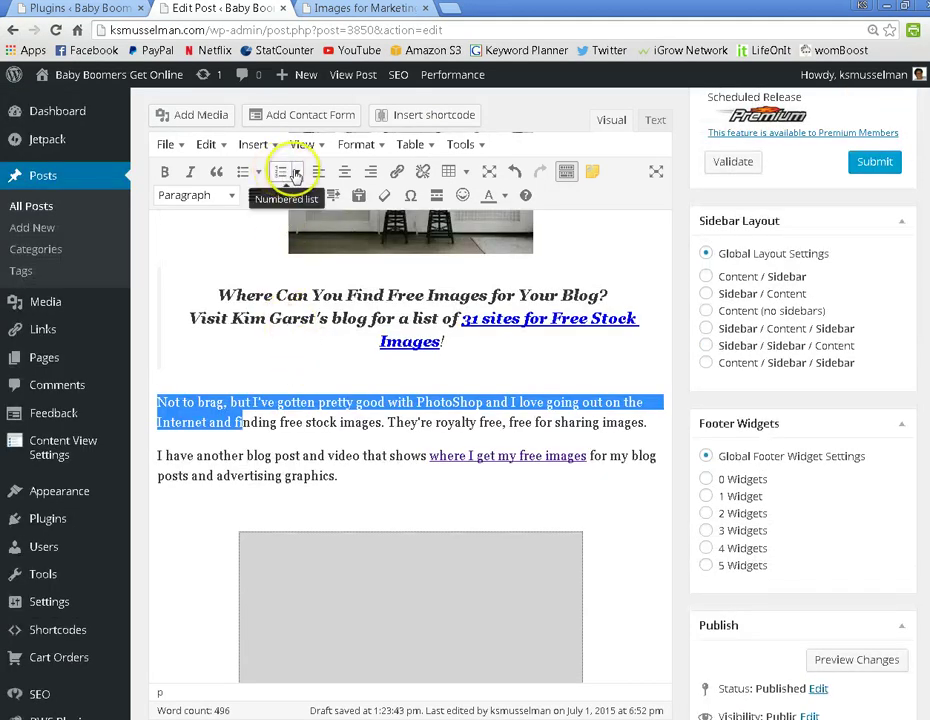
click(298, 173)
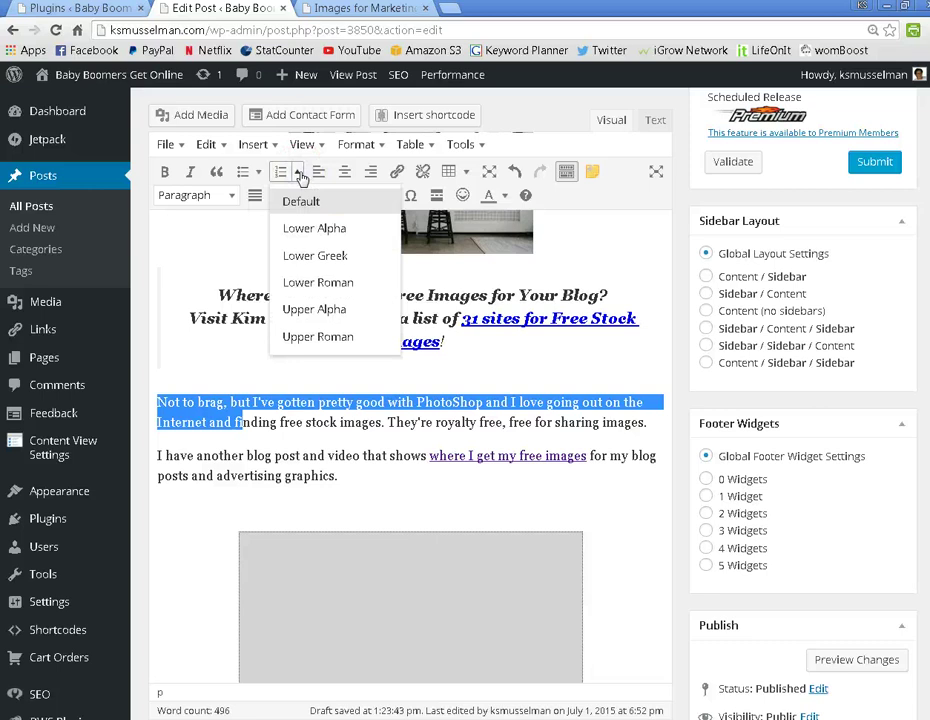
click(298, 229)
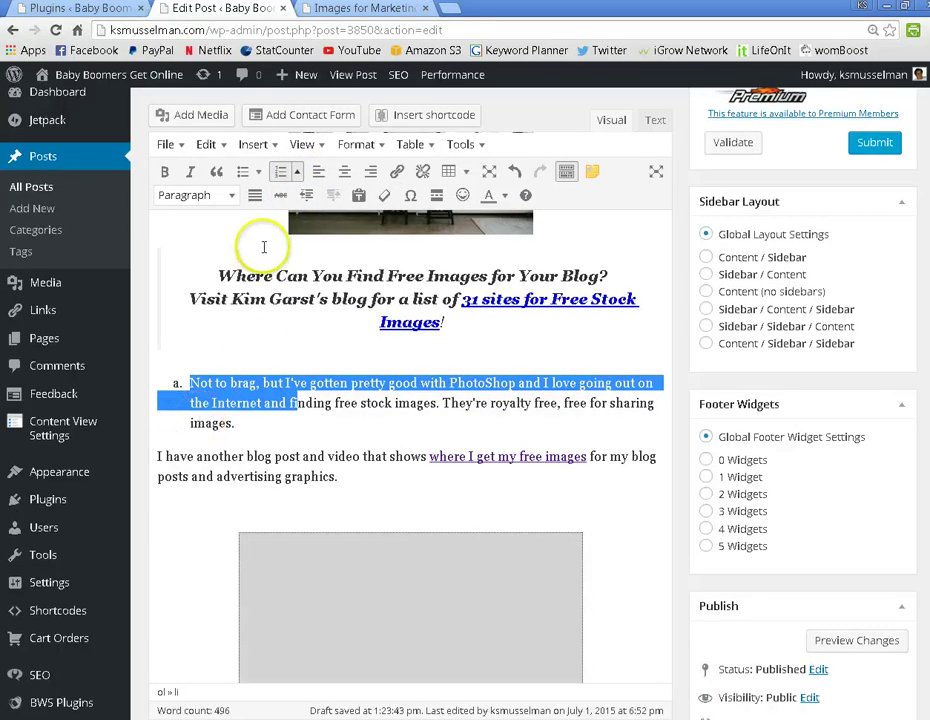
scroll(266, 215, up, 1)
click(297, 172)
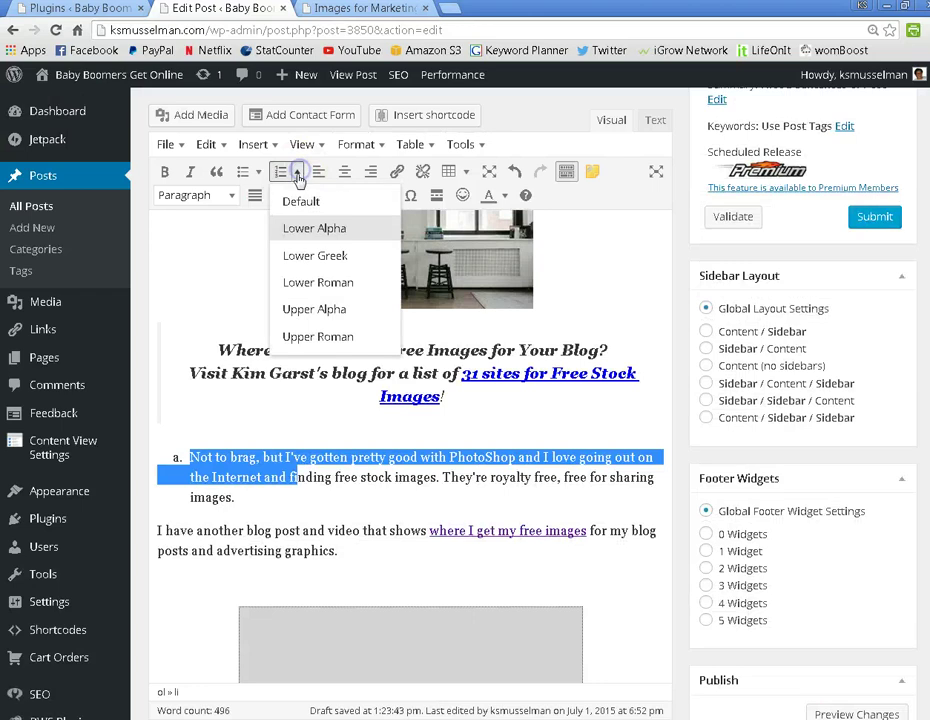
click(296, 338)
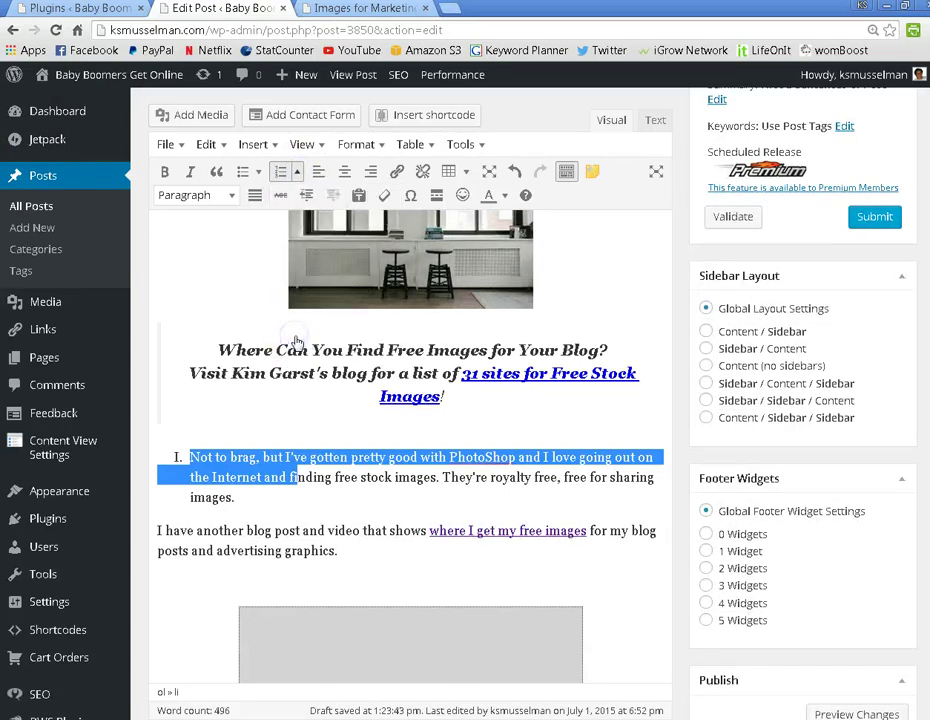
click(297, 173)
click(299, 204)
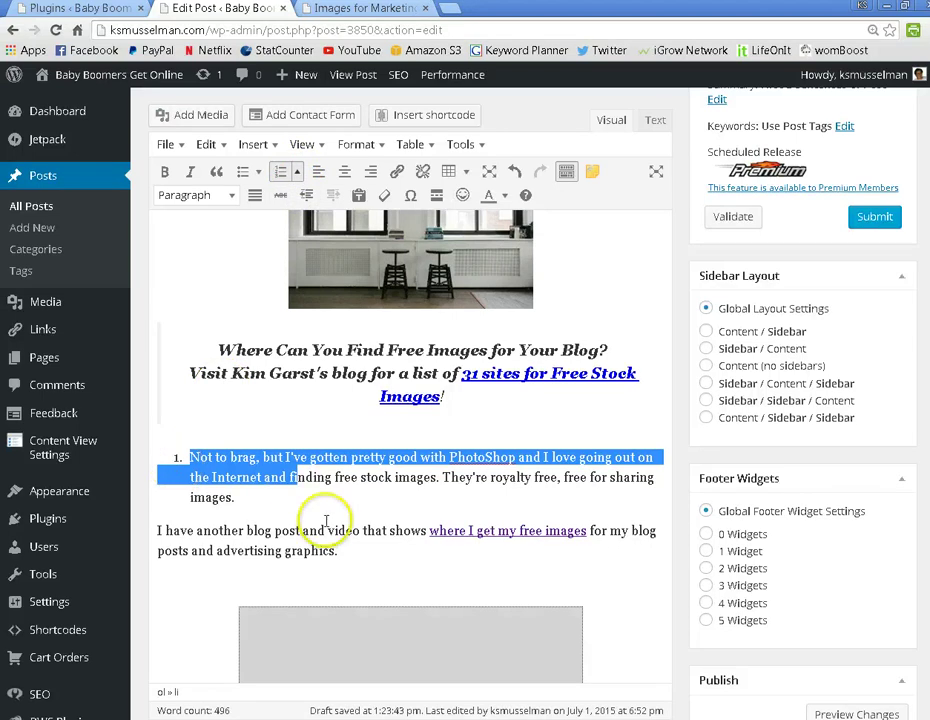
- Bullet the 'I have another blog post' paragraph, trying Circle and Square before Disc
drag(158, 532, 378, 549)
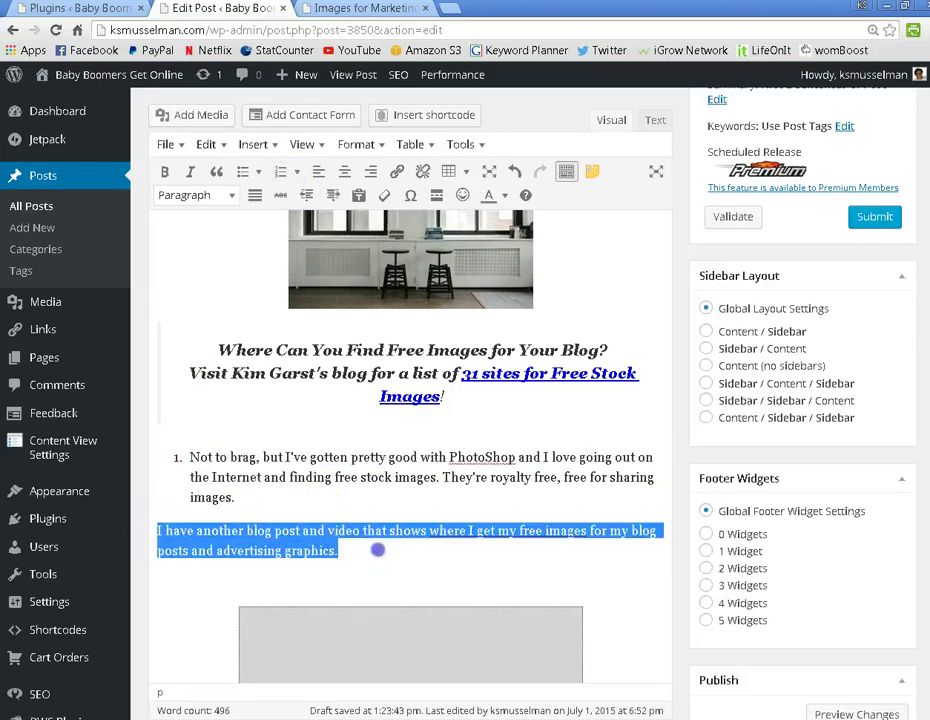
click(257, 174)
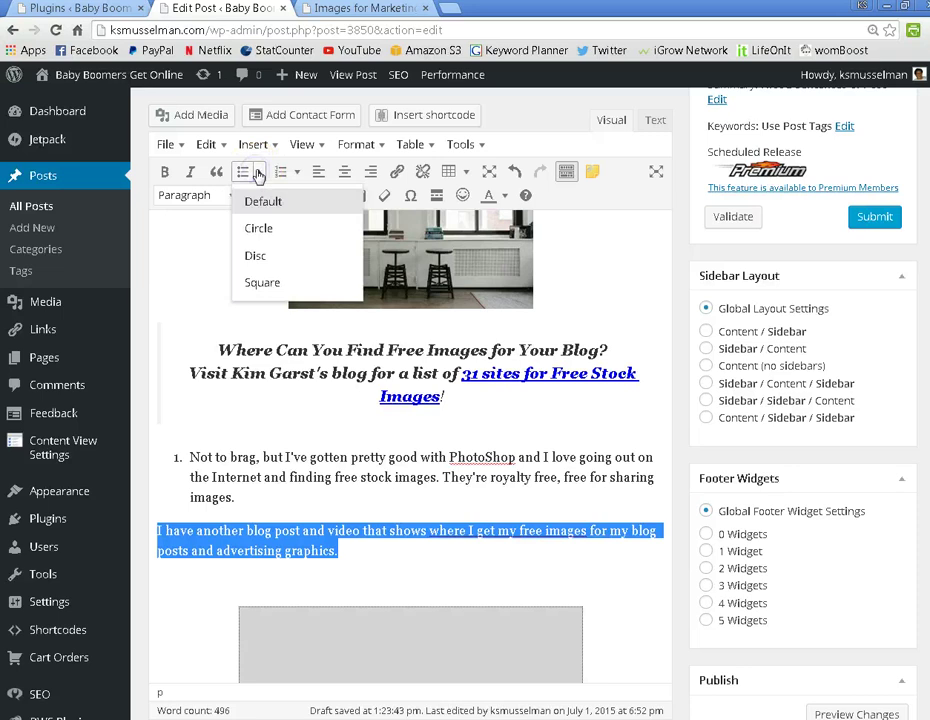
click(252, 229)
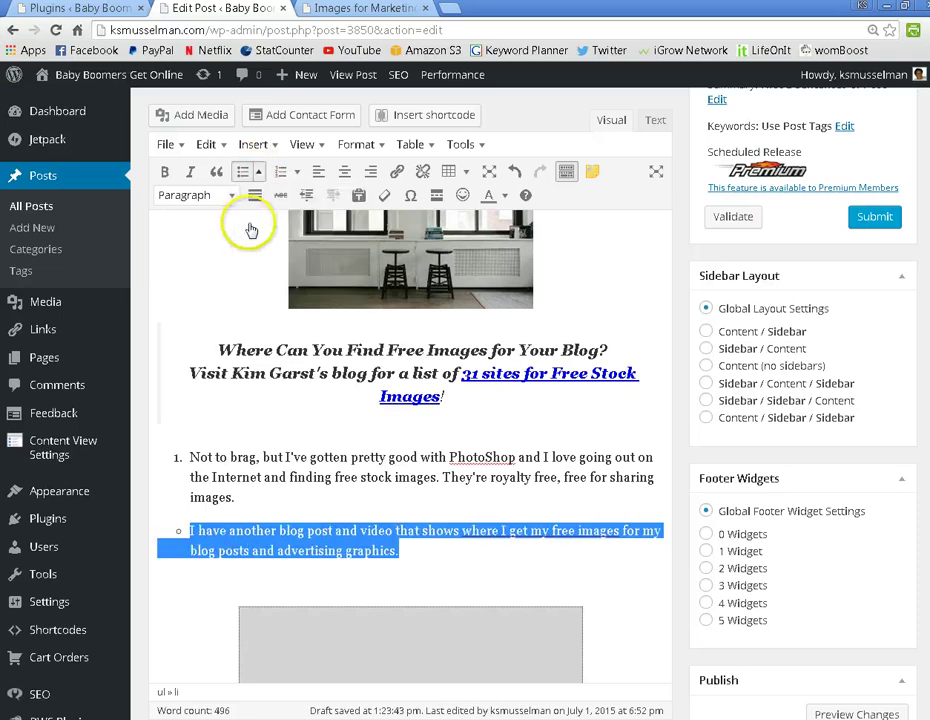
click(260, 174)
click(252, 280)
click(258, 172)
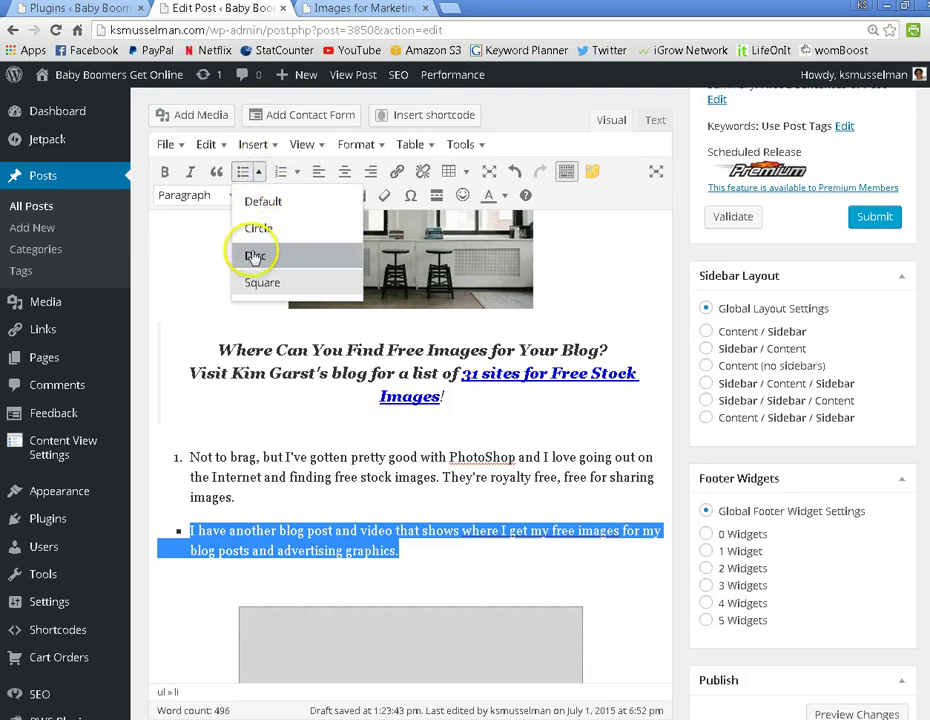
click(253, 252)
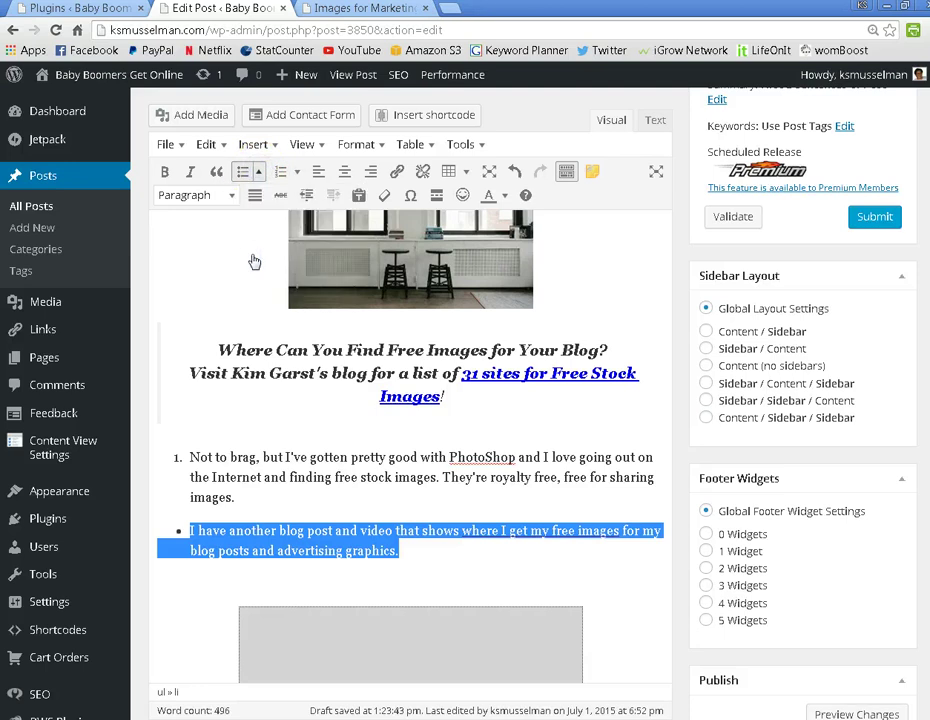
click(260, 172)
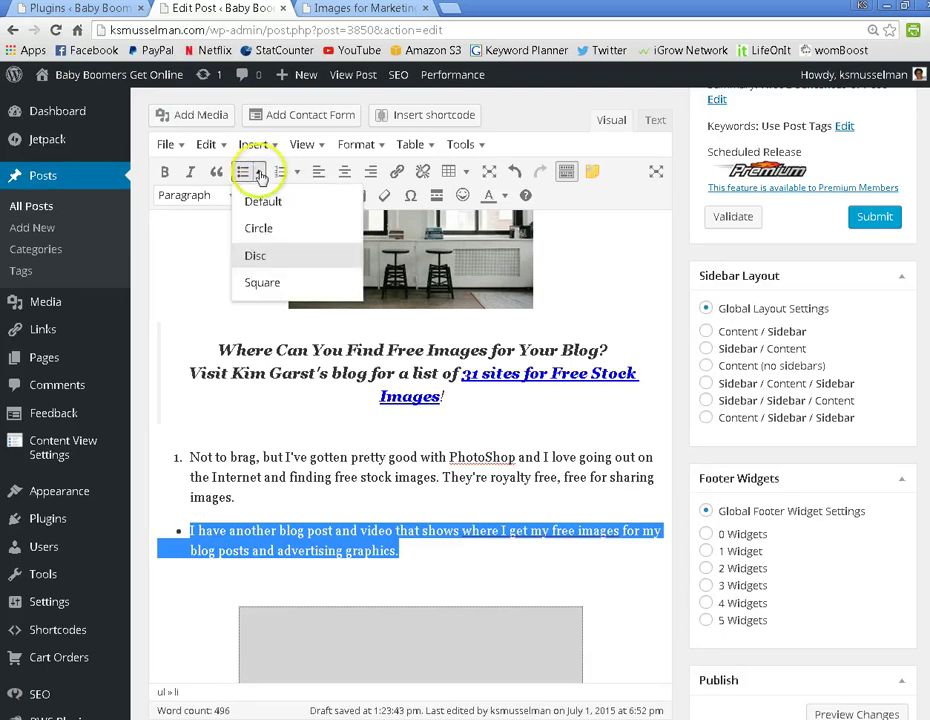
click(253, 199)
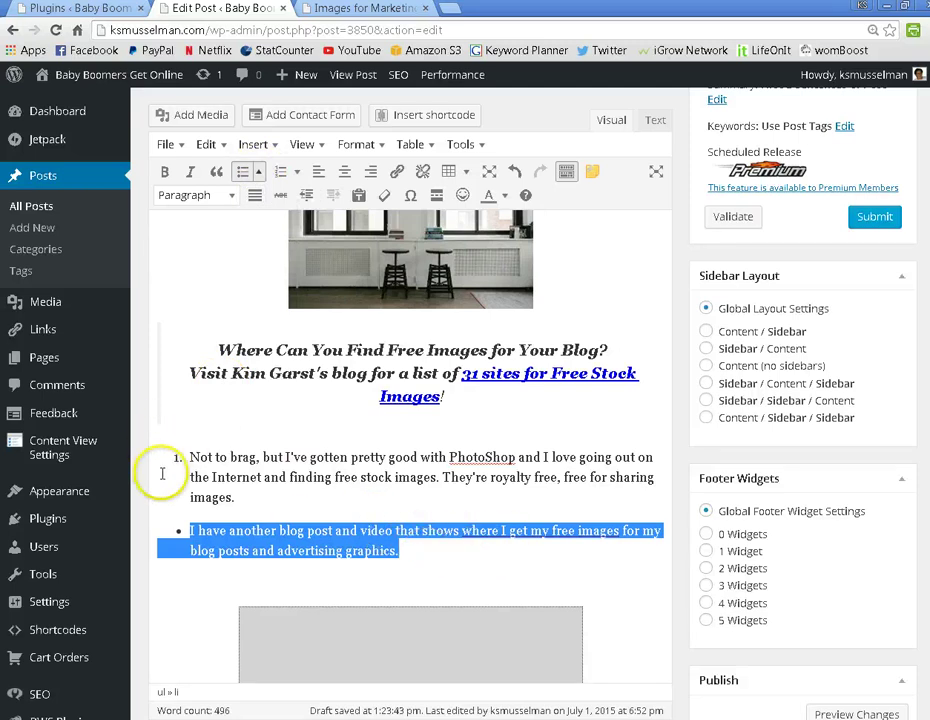
- View the post's HTML source and check the <ol> and <ul> tags around the new items
scroll(645, 470, up, 2)
scroll(654, 457, up, 1)
click(655, 120)
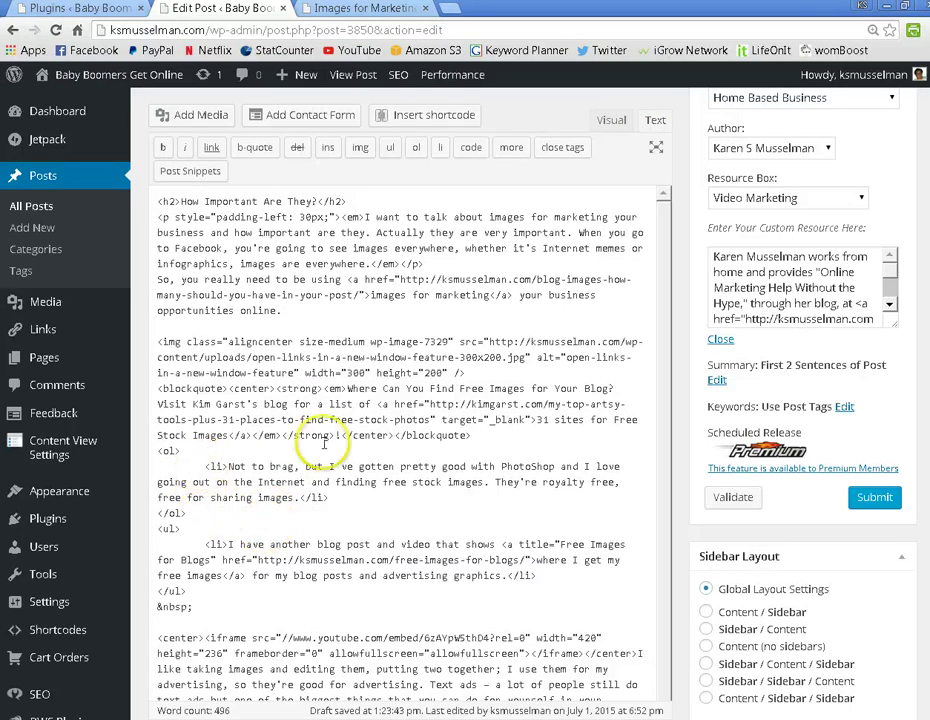
drag(157, 451, 230, 466)
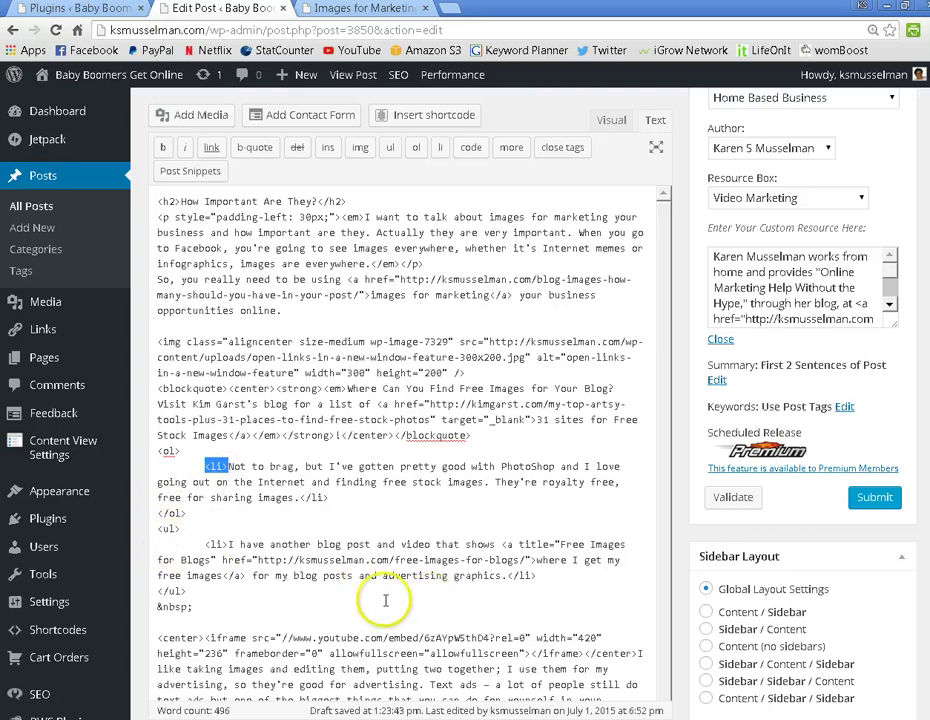
scroll(282, 597, down, 1)
scroll(305, 595, up, 3)
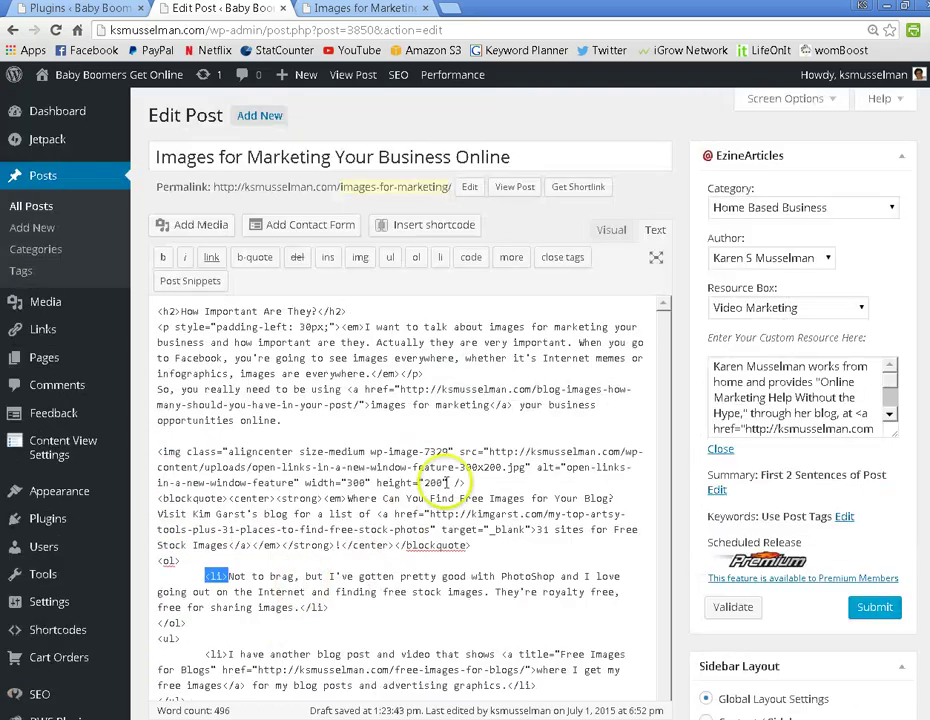
- Try center and right alignment on the italic intro, then align it left and remove its indent
click(612, 230)
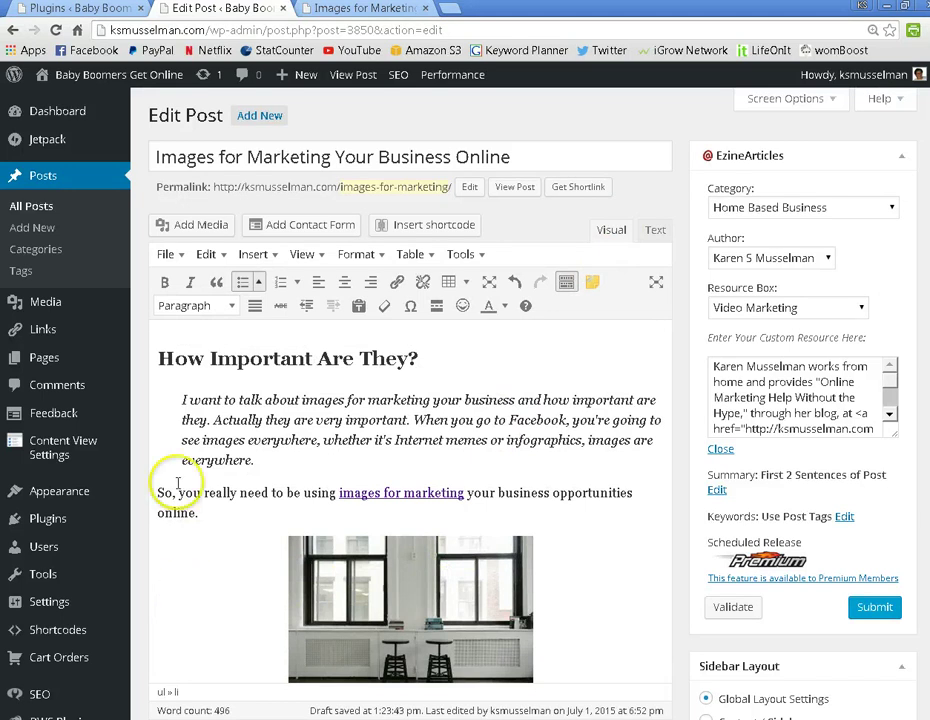
drag(178, 400, 300, 461)
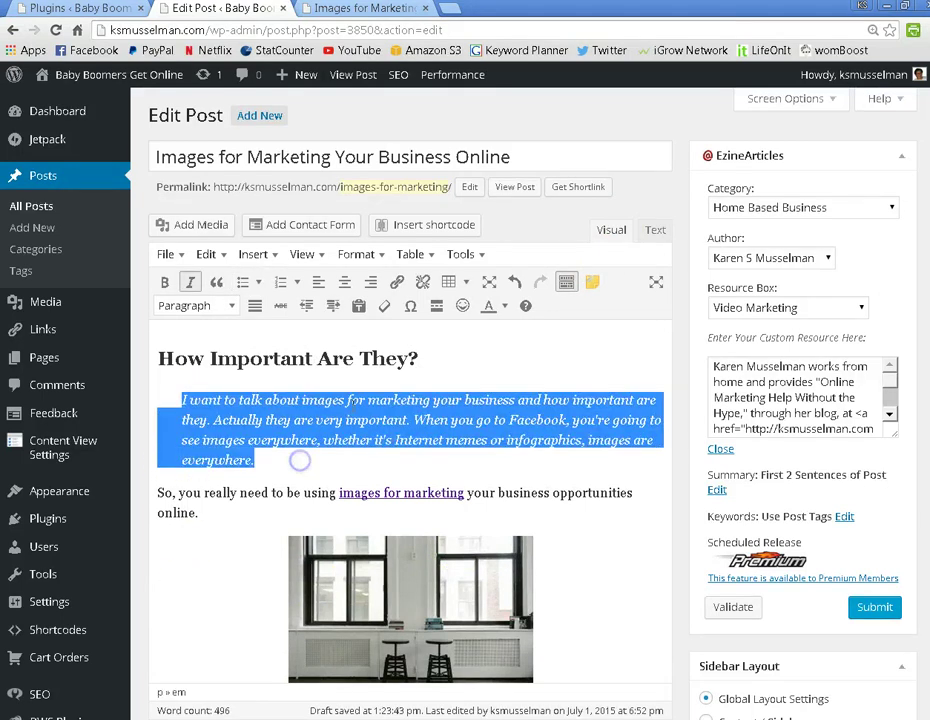
click(344, 283)
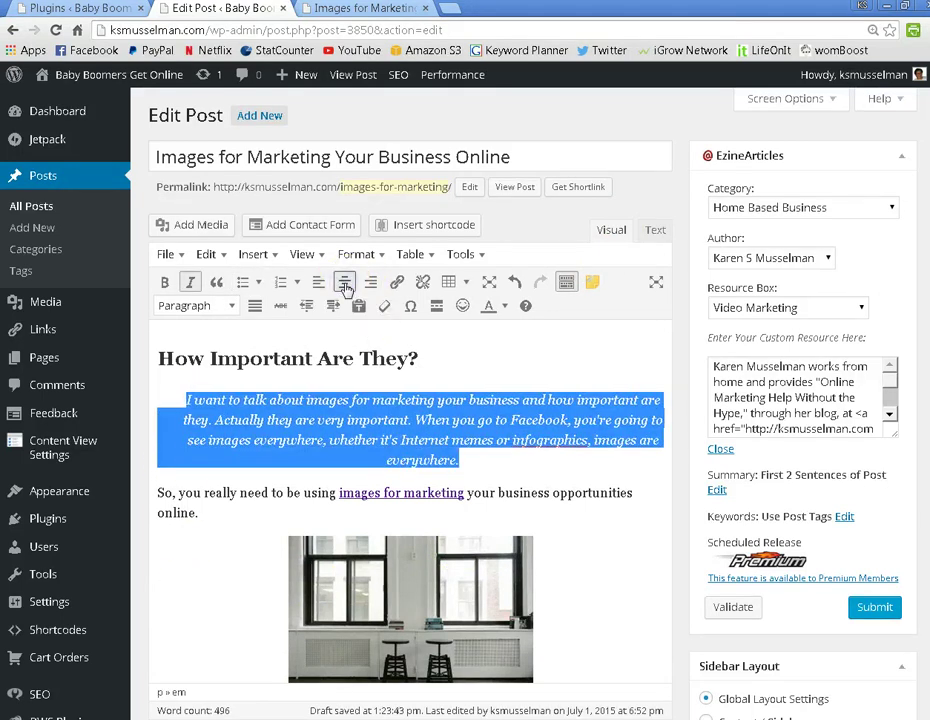
click(370, 283)
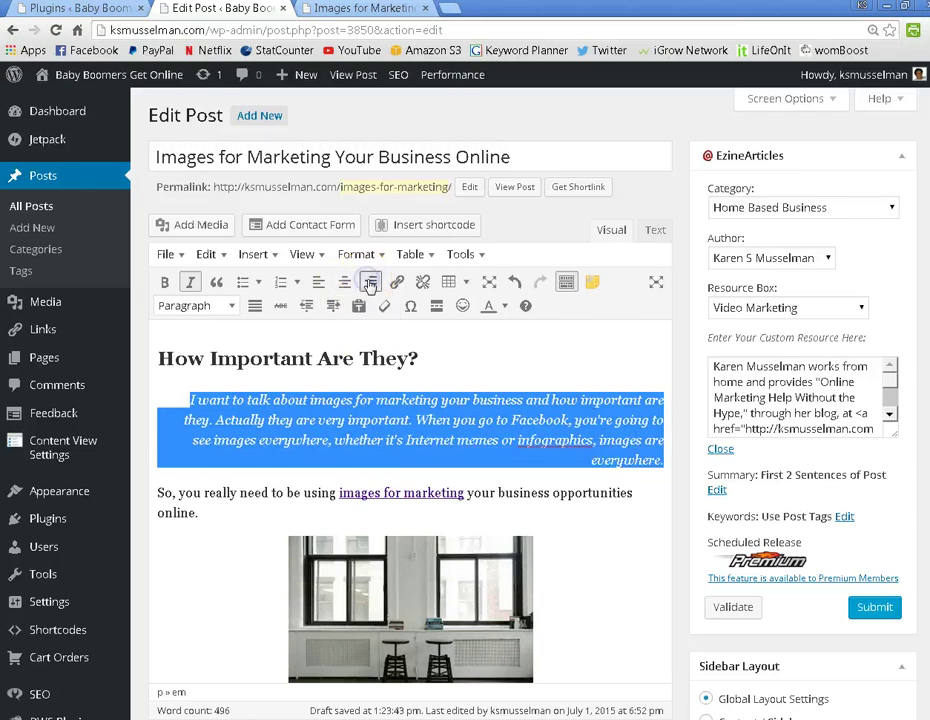
click(318, 283)
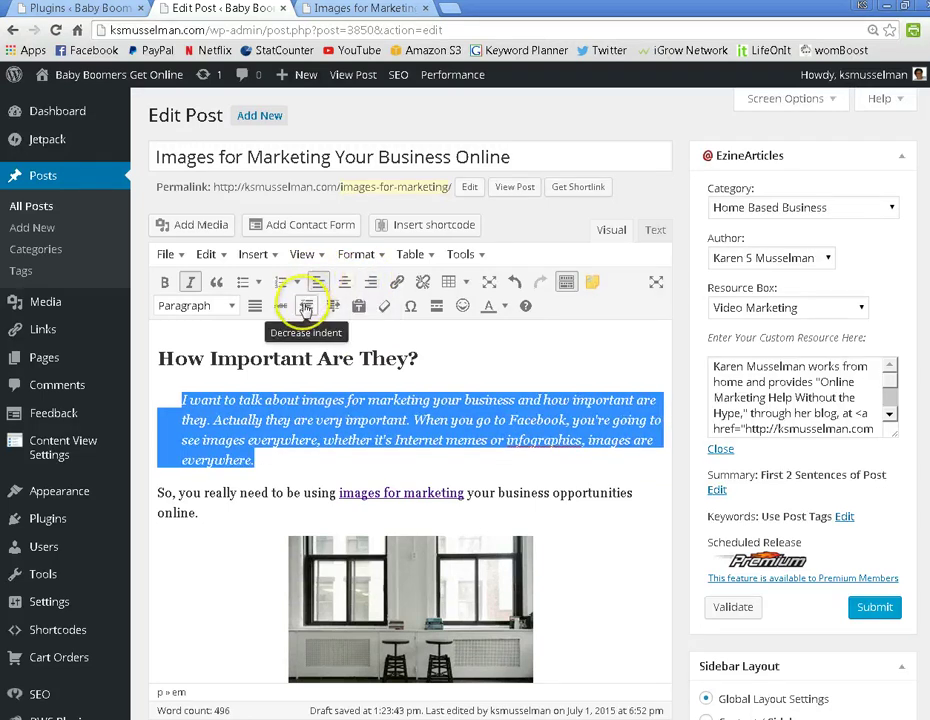
click(305, 306)
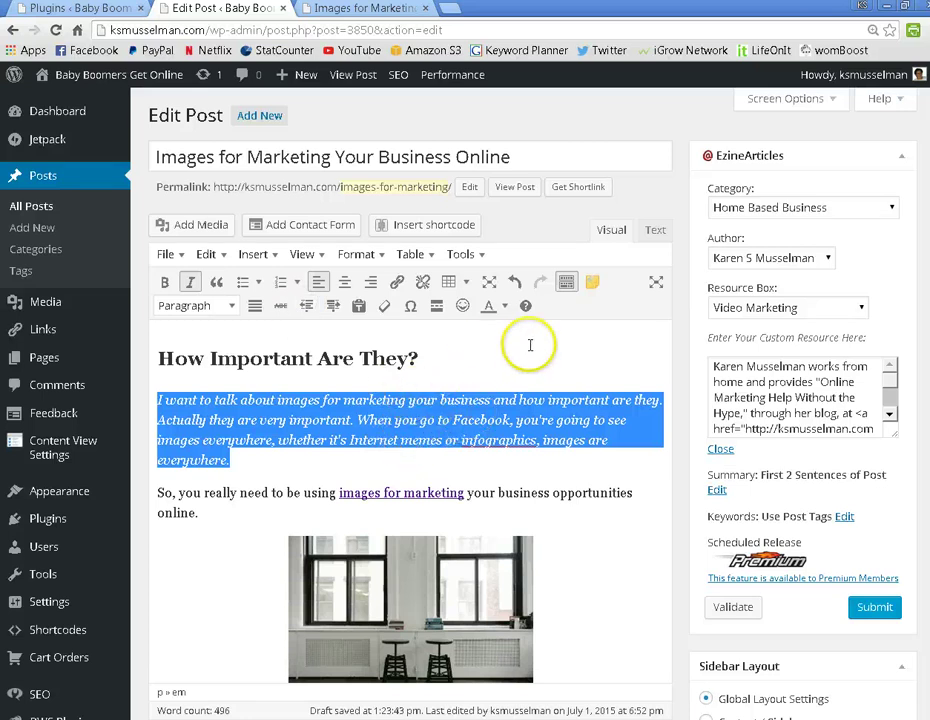
- Select the heading 'How Important Are They?' and apply the red text colour
click(505, 307)
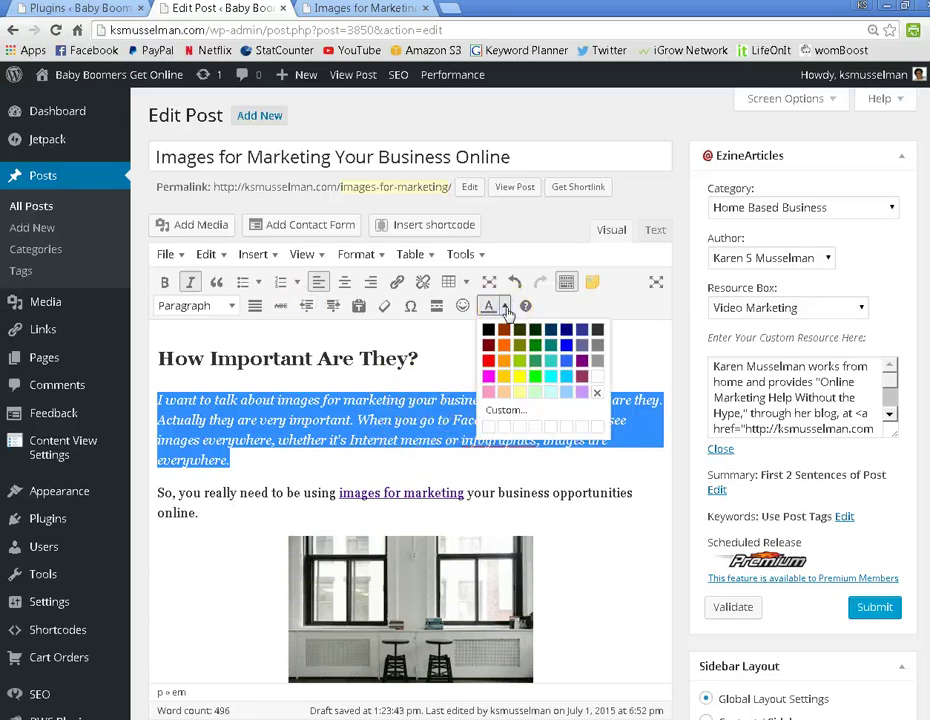
click(394, 355)
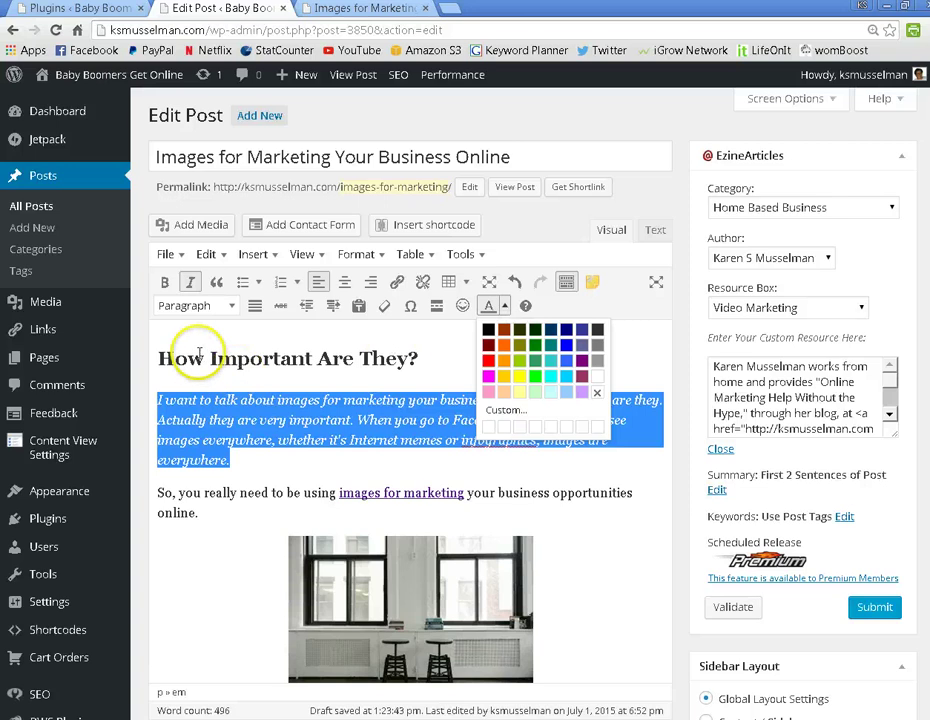
drag(156, 356, 414, 359)
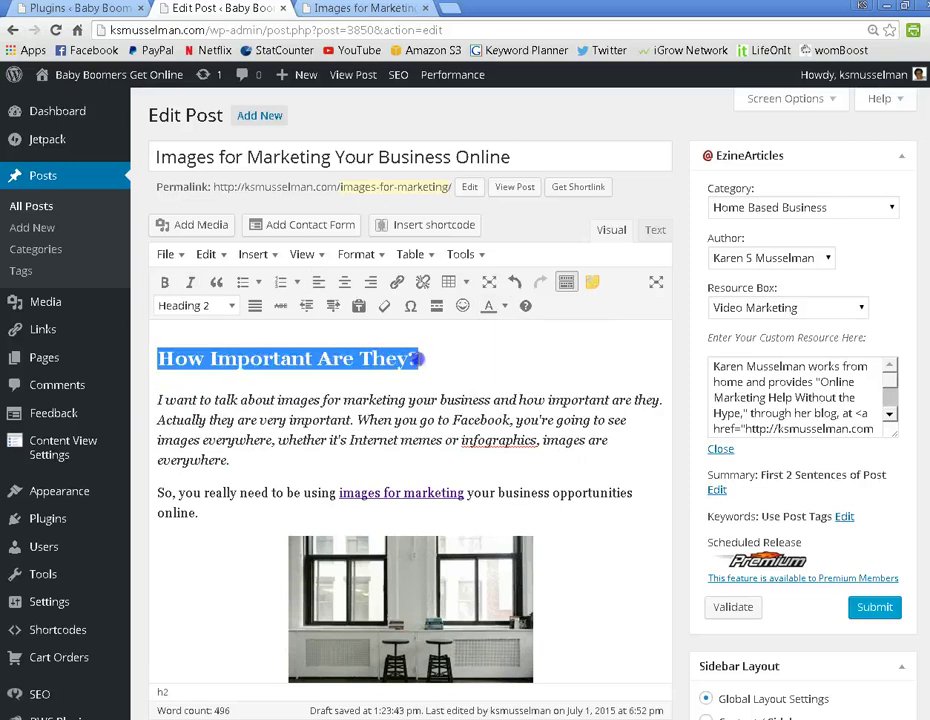
click(504, 309)
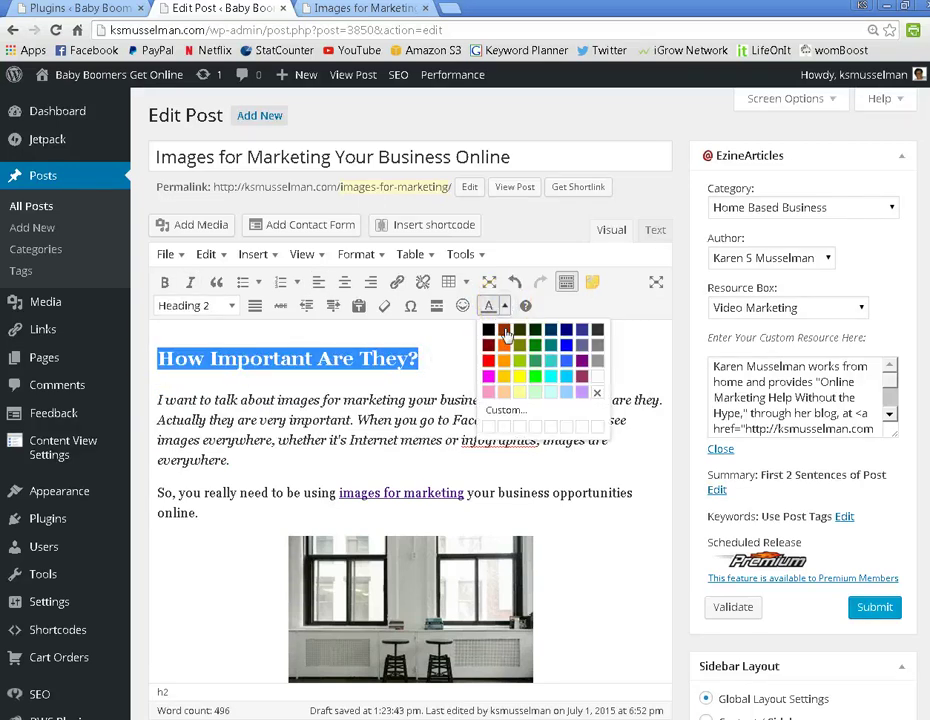
click(489, 359)
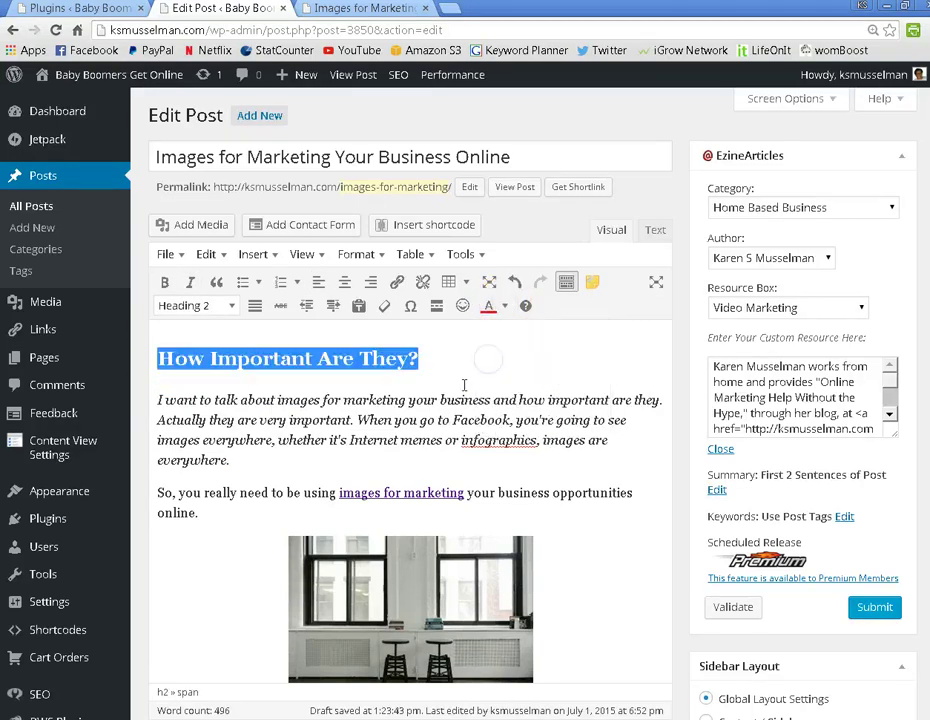
click(257, 416)
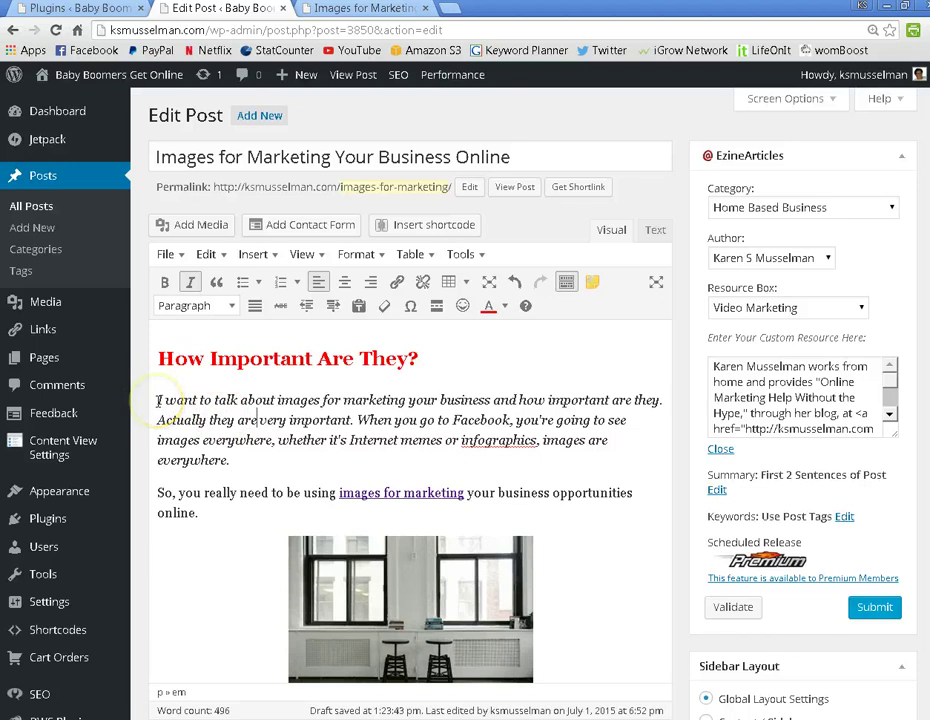
- Place the cursor in the intro paragraph below the red heading
click(244, 460)
click(405, 378)
click(520, 370)
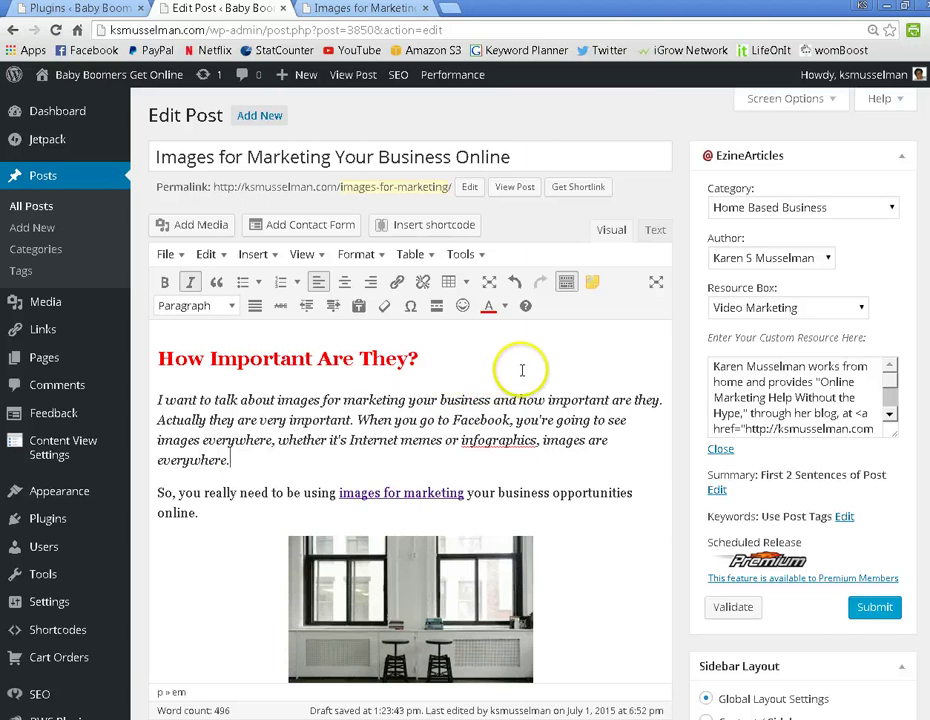
click(525, 312)
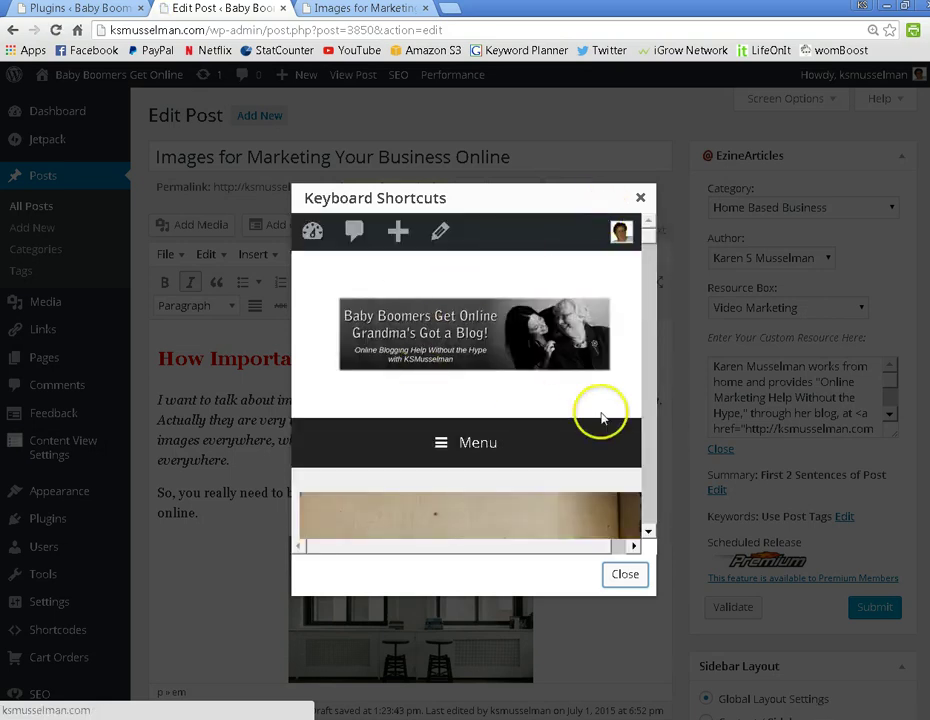
scroll(605, 415, down, 5)
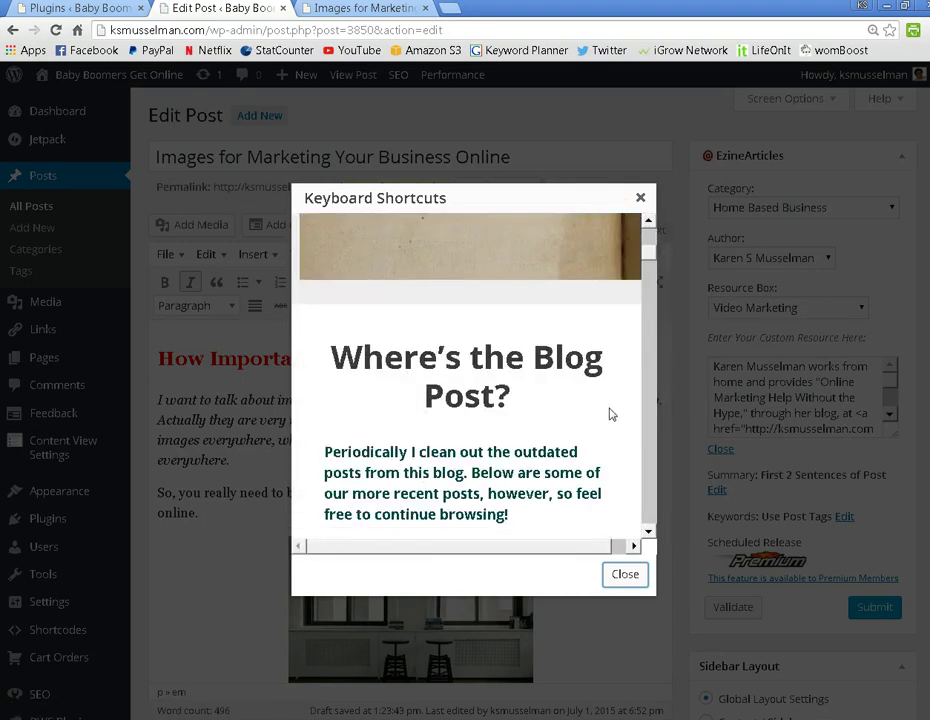
scroll(630, 240, up, 5)
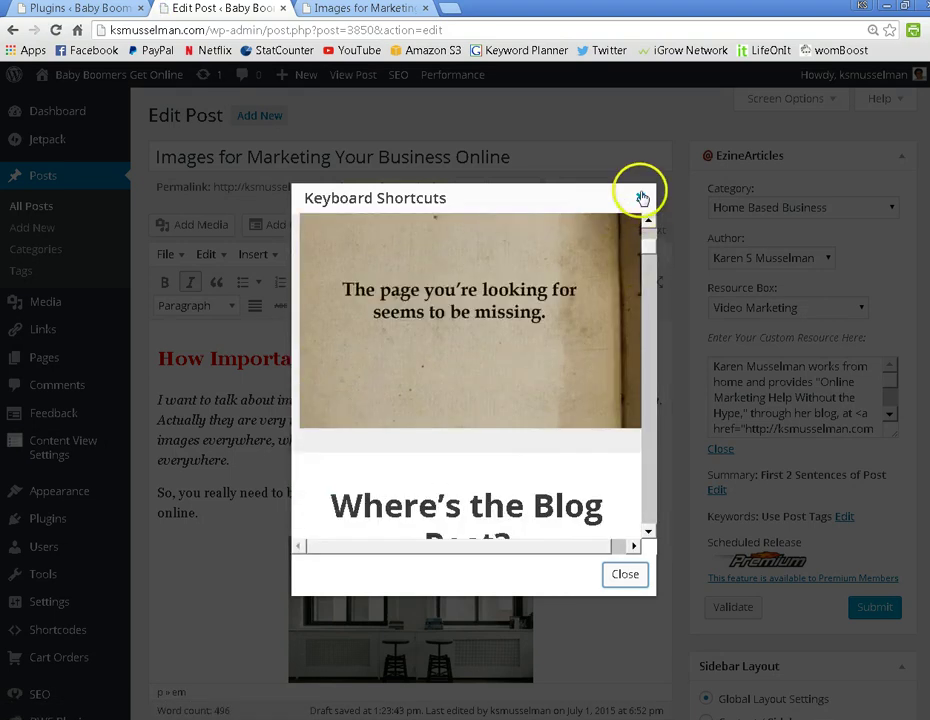
click(641, 196)
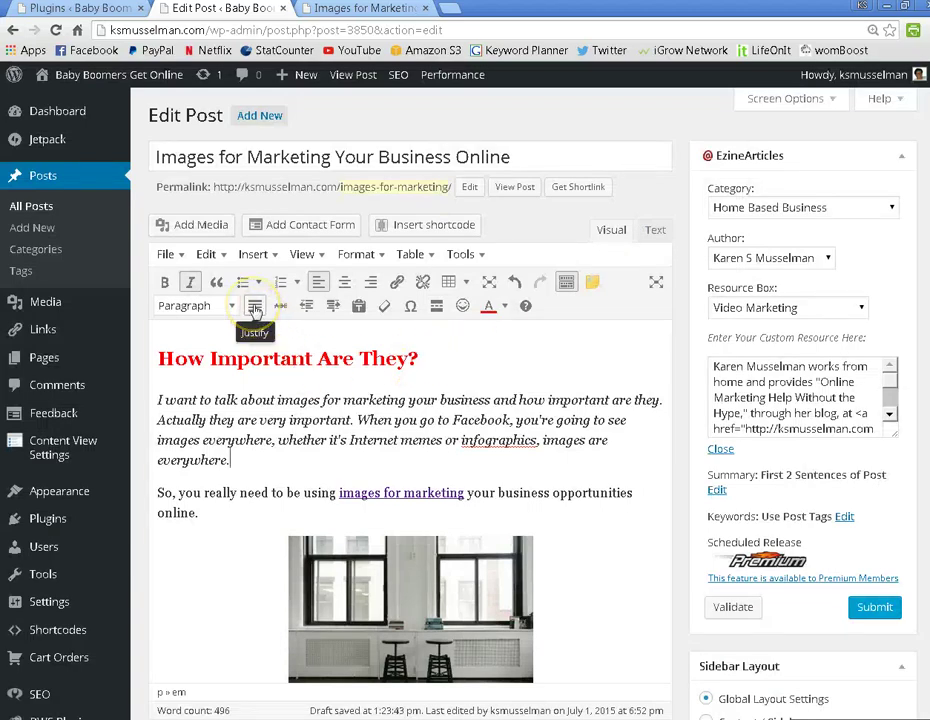
- Justify the whole italic intro paragraph and format it as a blockquote
drag(157, 399, 247, 455)
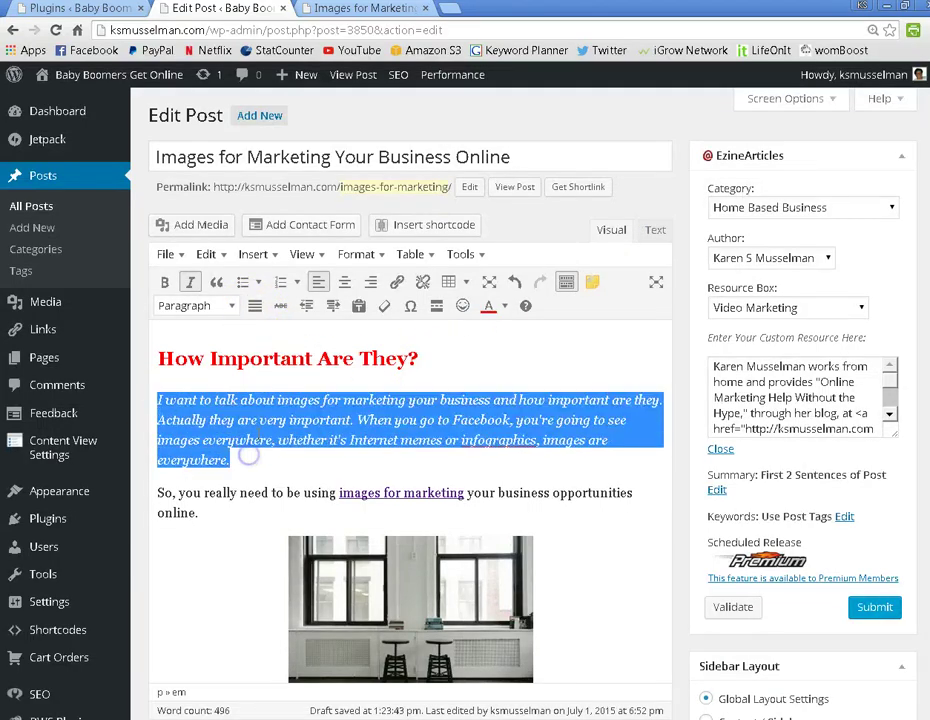
click(254, 306)
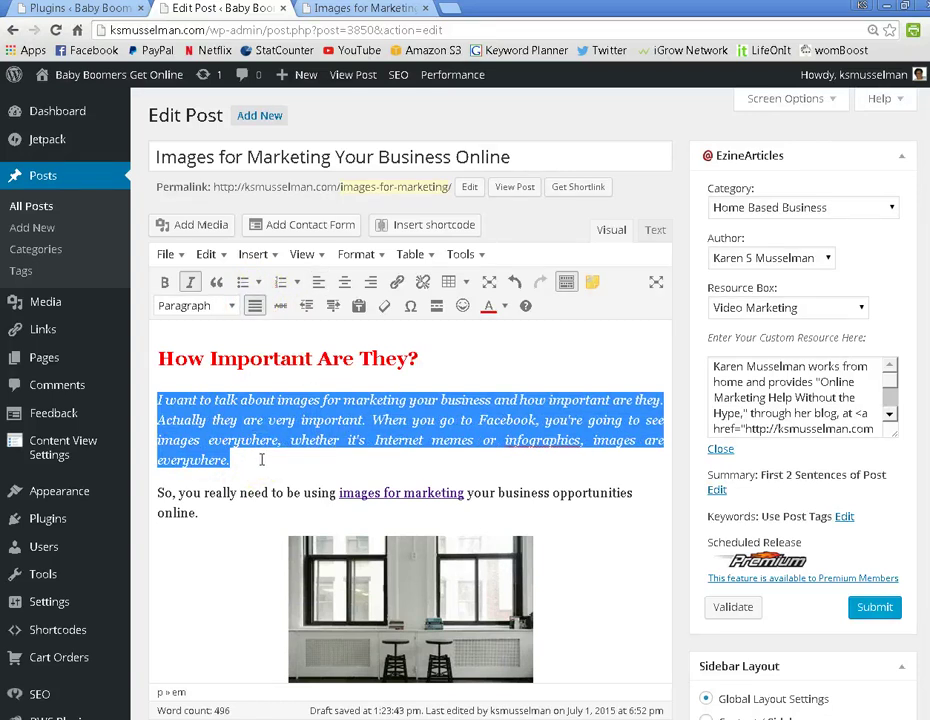
click(218, 284)
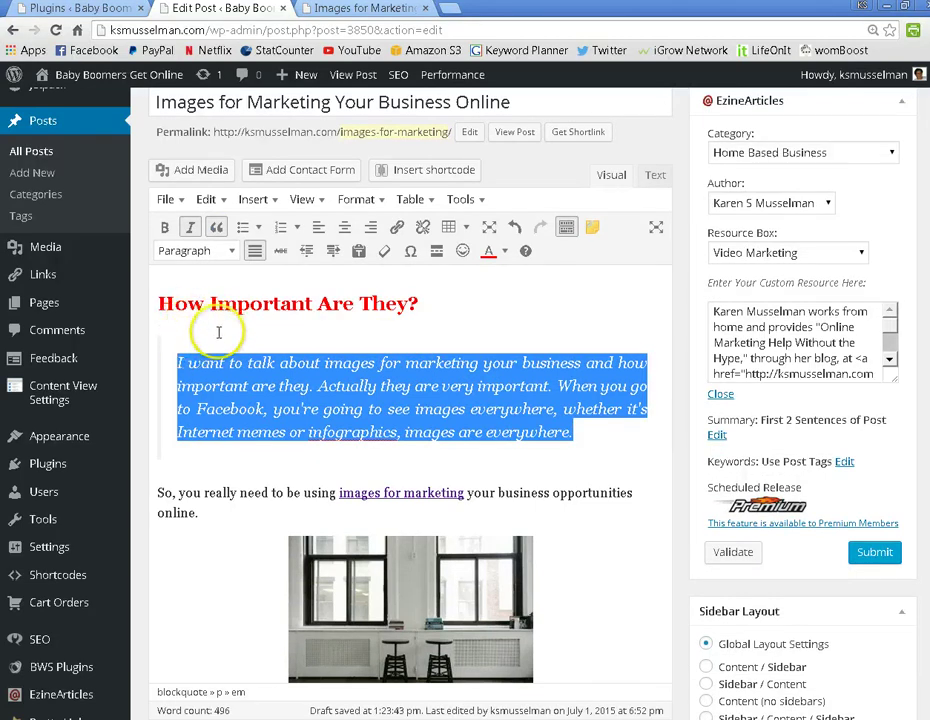
click(216, 460)
scroll(442, 380, up, 1)
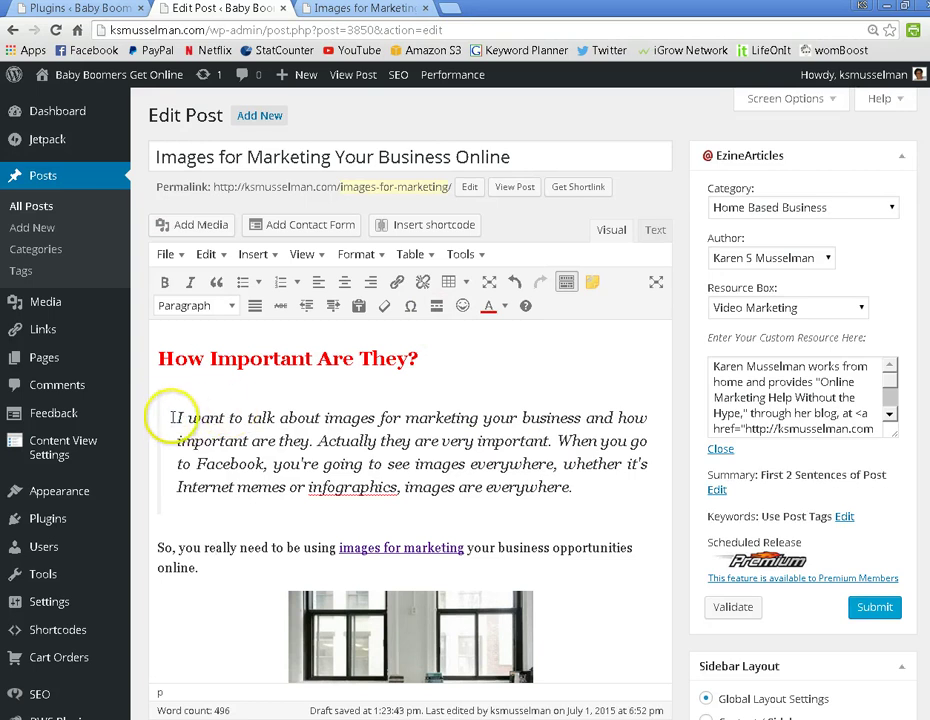
click(608, 488)
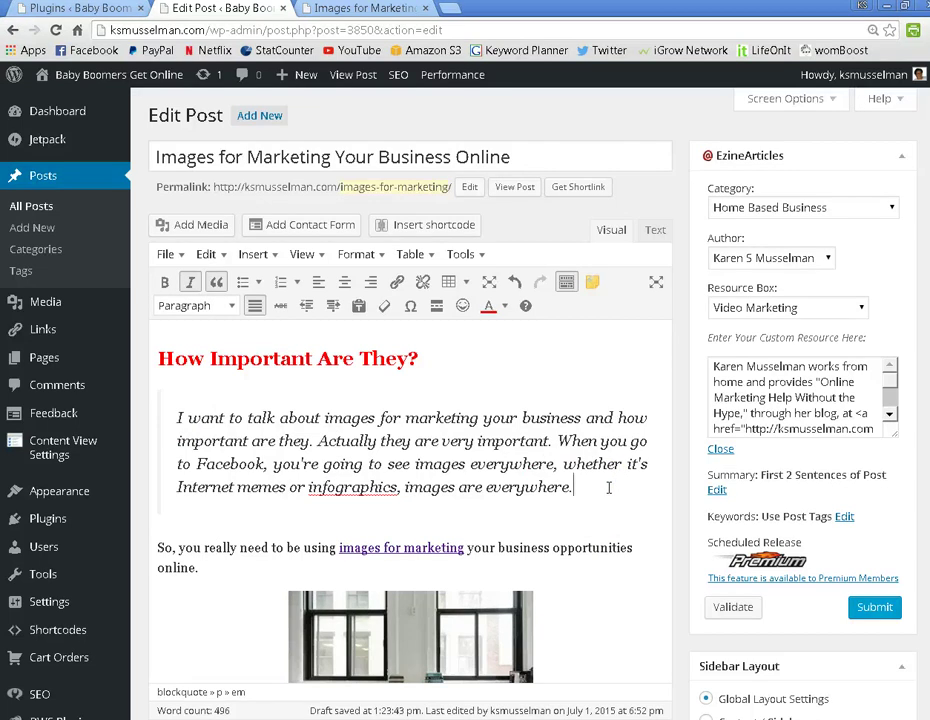
click(608, 491)
click(604, 491)
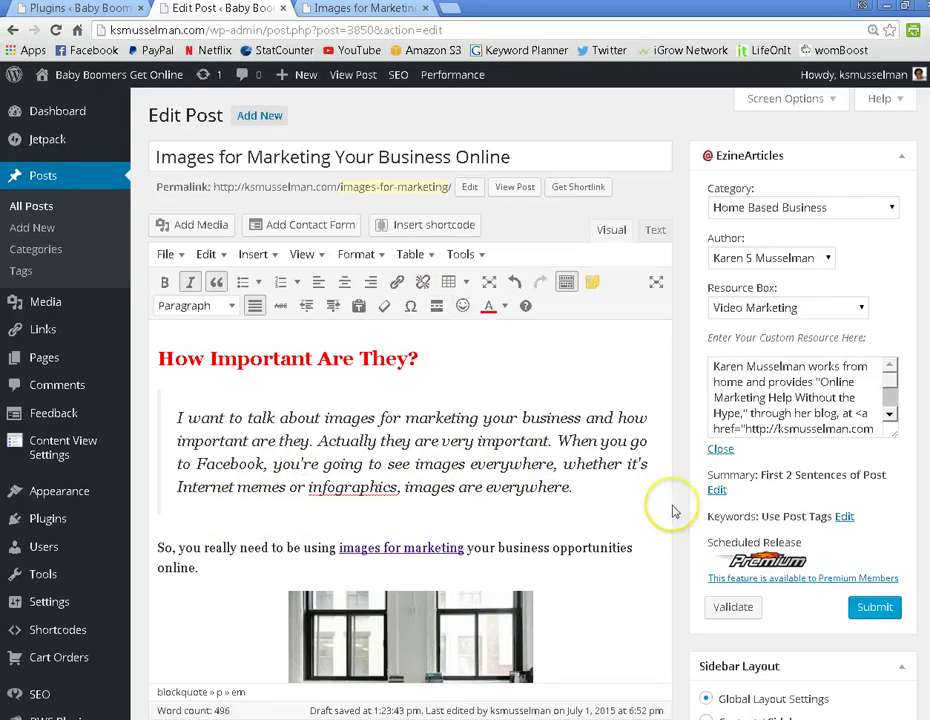
scroll(670, 508, down, 2)
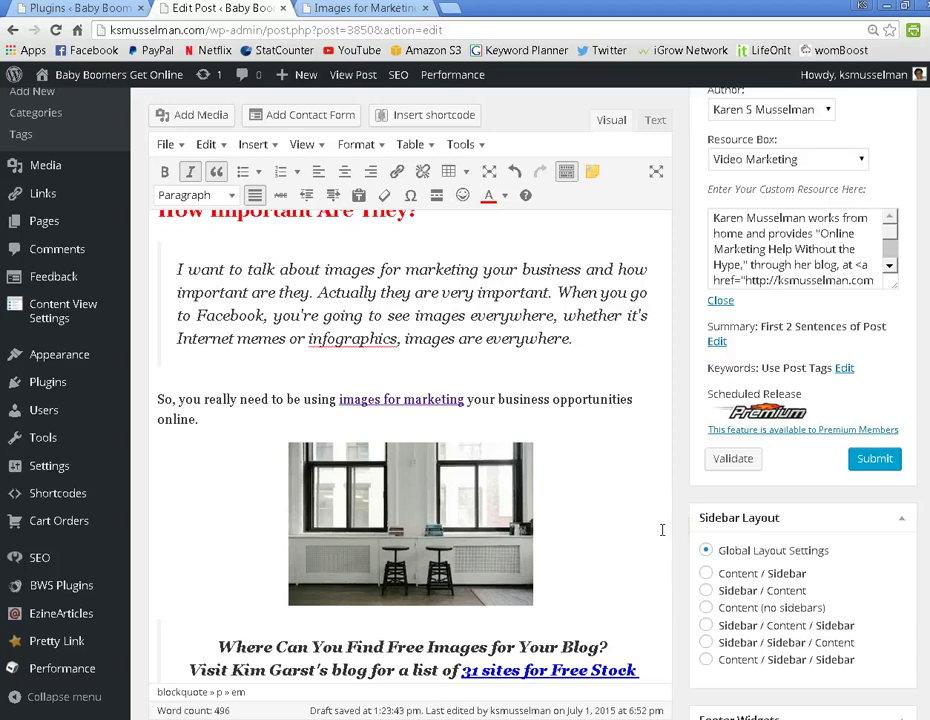
scroll(661, 530, down, 1)
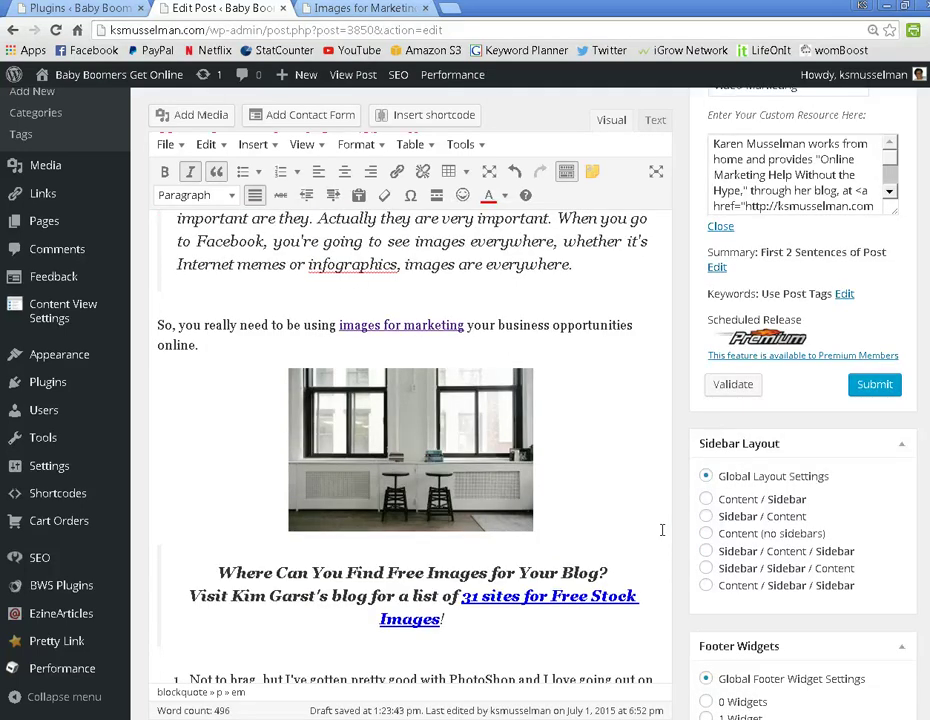